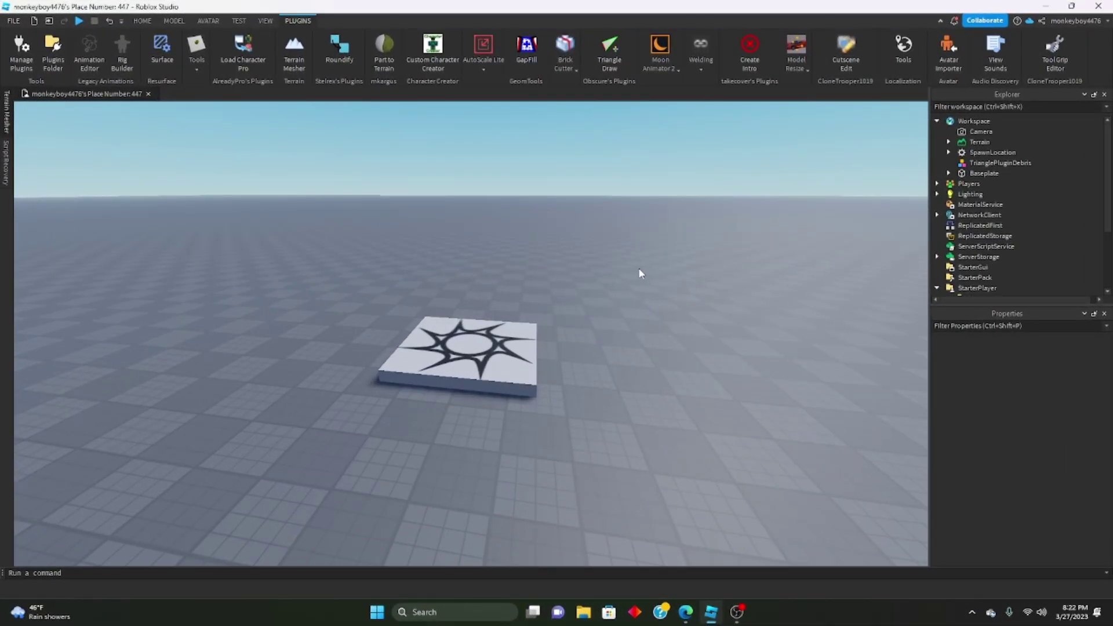
key("w")
right_click_drag(500, 272, 500, 272)
key("s")
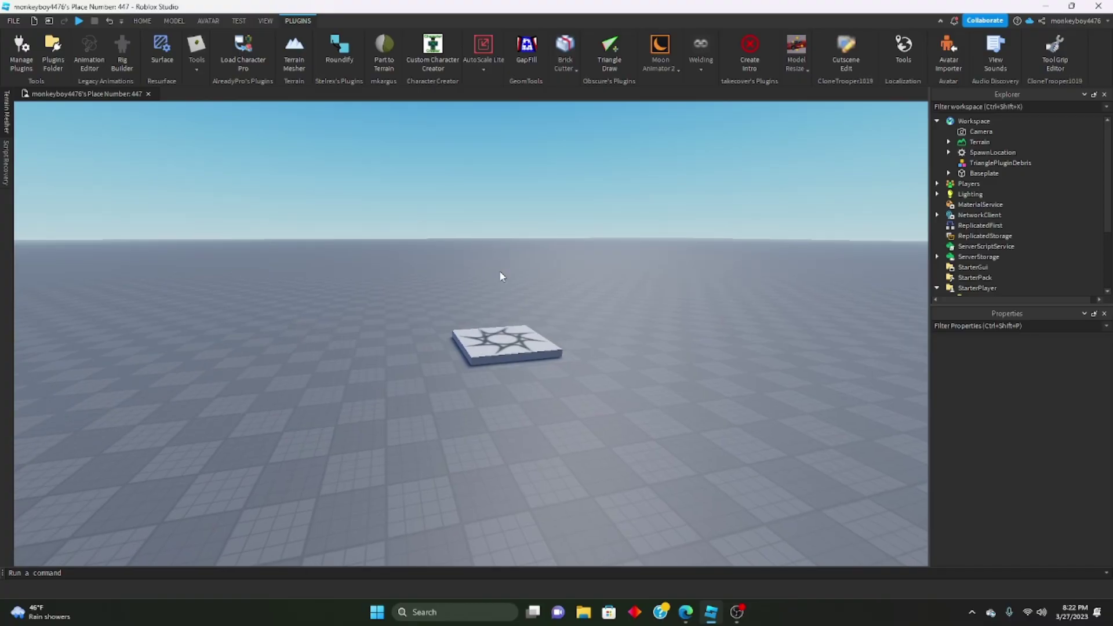
key("a")
right_click_drag(499, 272, 499, 270)
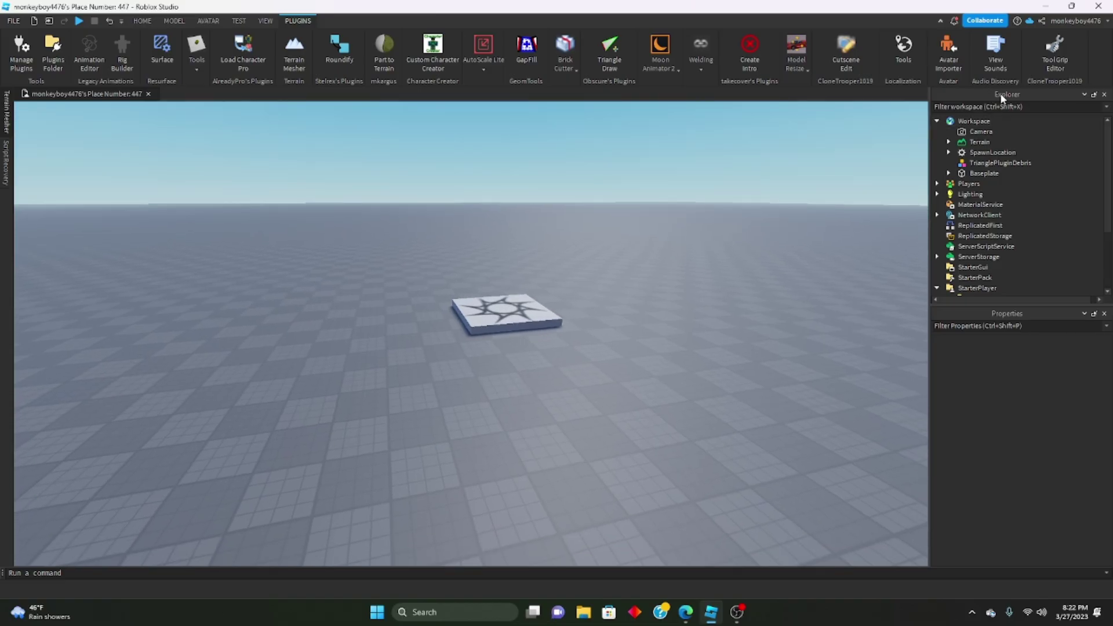
Step: Delete the TrianglePluginDebris object from the Workspace
left_click(980, 164)
key("Delete")
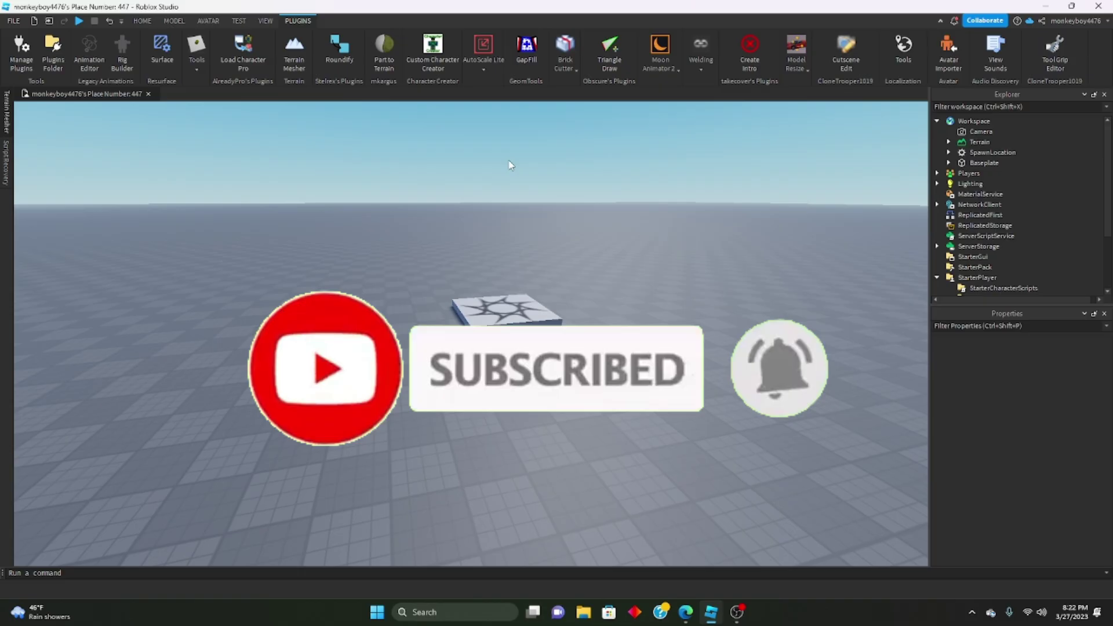
Step: Insert the R6 preset rig with the Moon Animator Character Inserter and place it on the baseplate away from the spawn pad
left_click(667, 55)
left_click(686, 110)
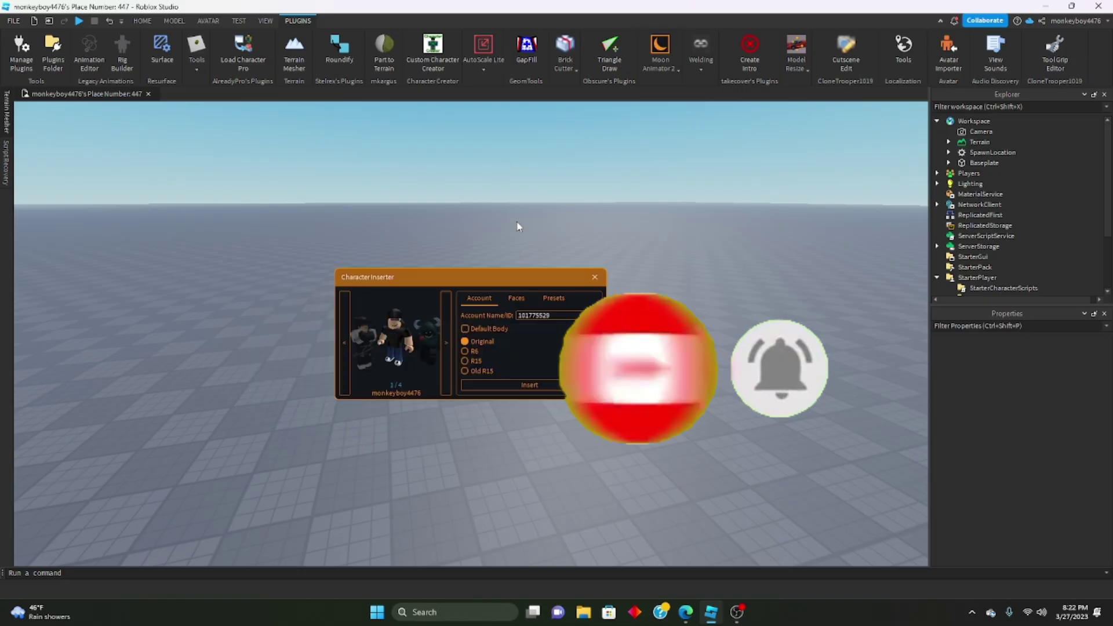
left_click(545, 299)
left_click(491, 344)
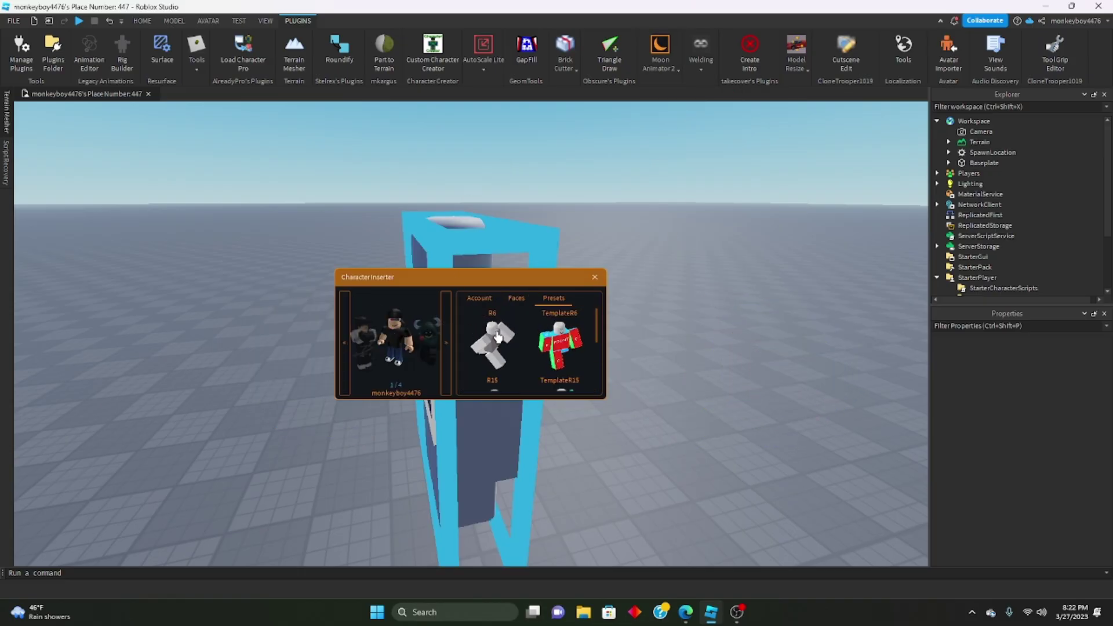
left_click(595, 278)
left_click_drag(478, 360, 313, 457)
Step: Create a new Moon Animator rig animation for the R6 rig and move its timeline window clear of the character
left_click(664, 54)
left_click(661, 110)
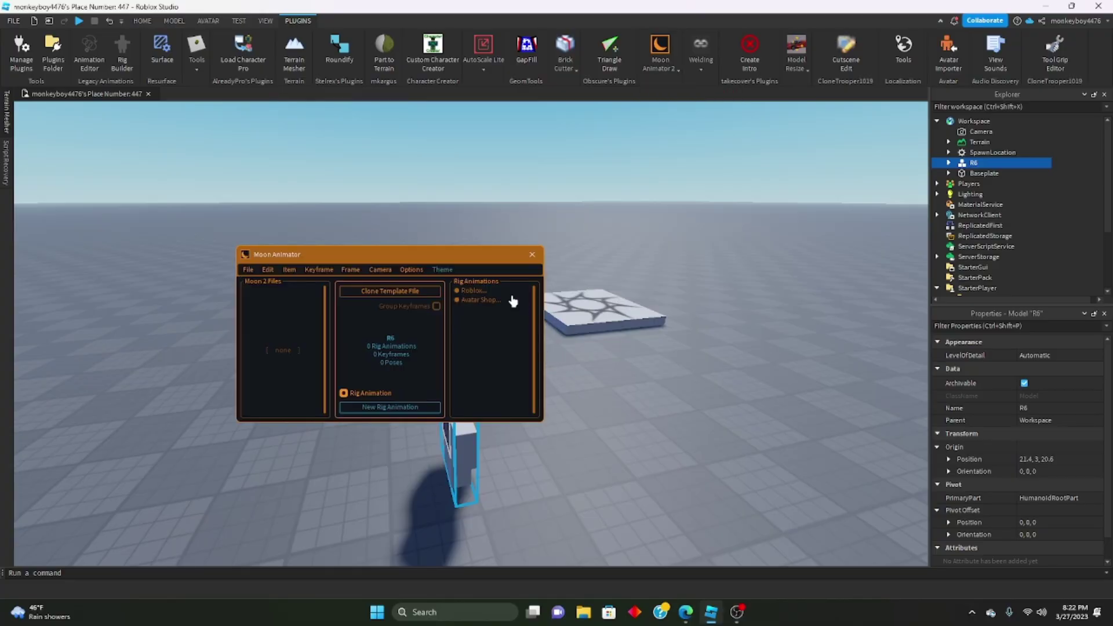
left_click(392, 411)
left_click_drag(455, 255, 233, 402)
Step: Select the rig's right leg and rotate it backward at frame 0
right_click_drag(517, 319, 517, 319)
key("w")
key("w")
left_click(449, 327)
left_click(470, 456)
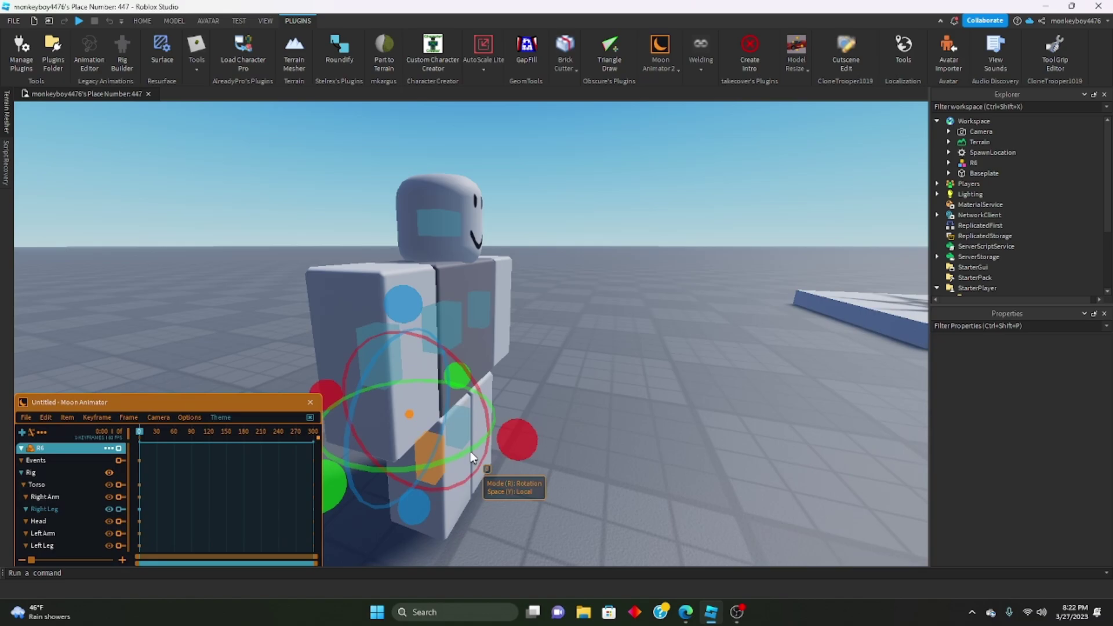
right_click_drag(492, 369, 491, 369)
key("s")
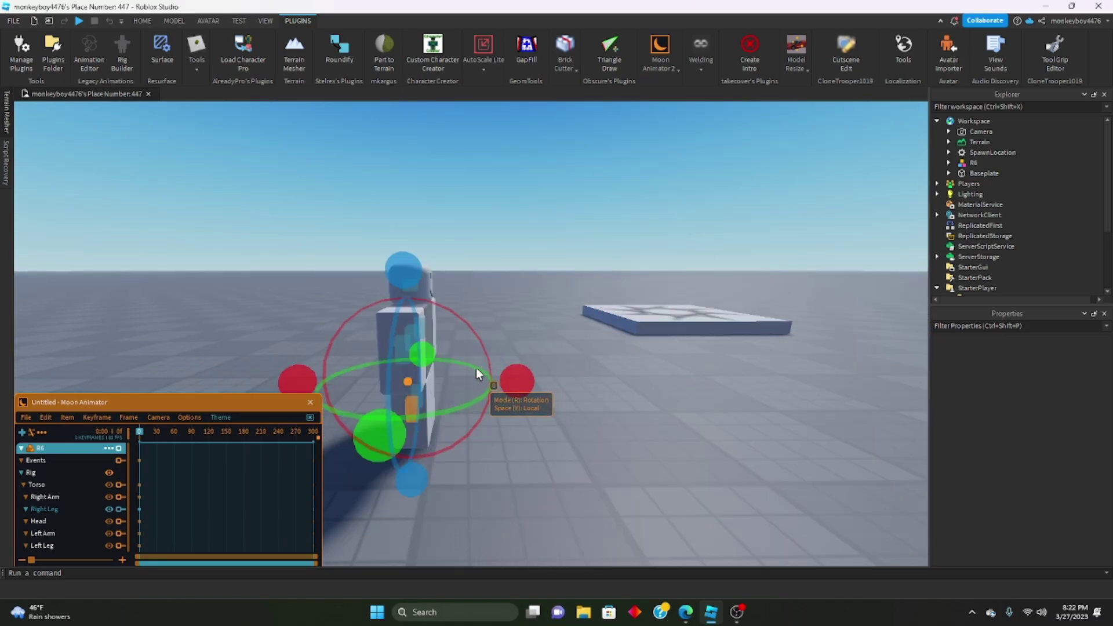
left_click(497, 370)
left_click(410, 416)
right_click_drag(513, 388, 513, 388)
key("a")
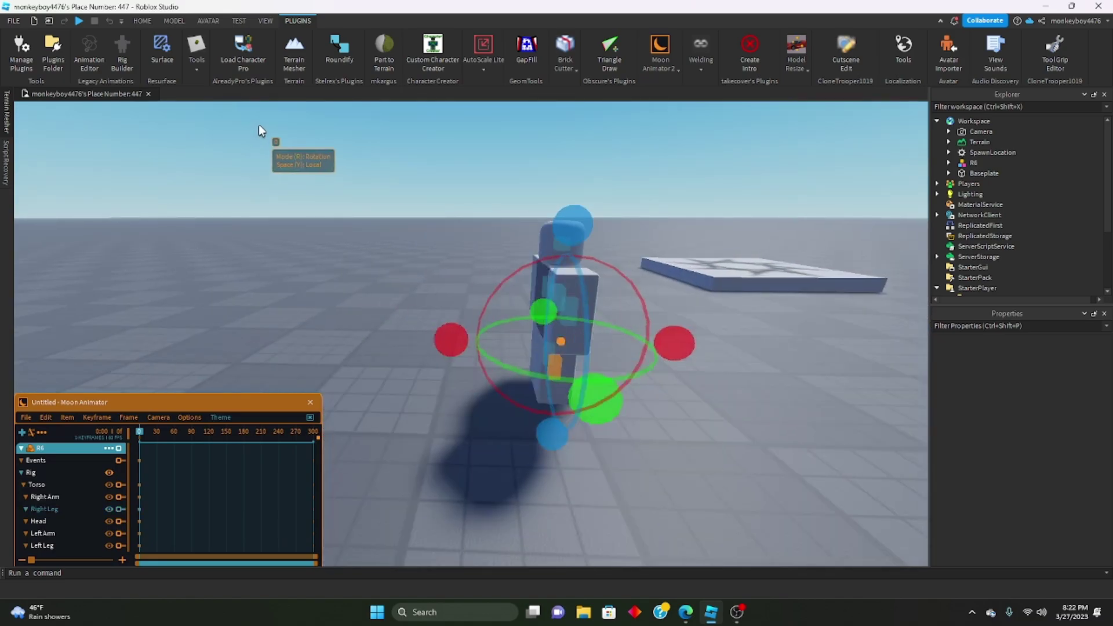
key("d")
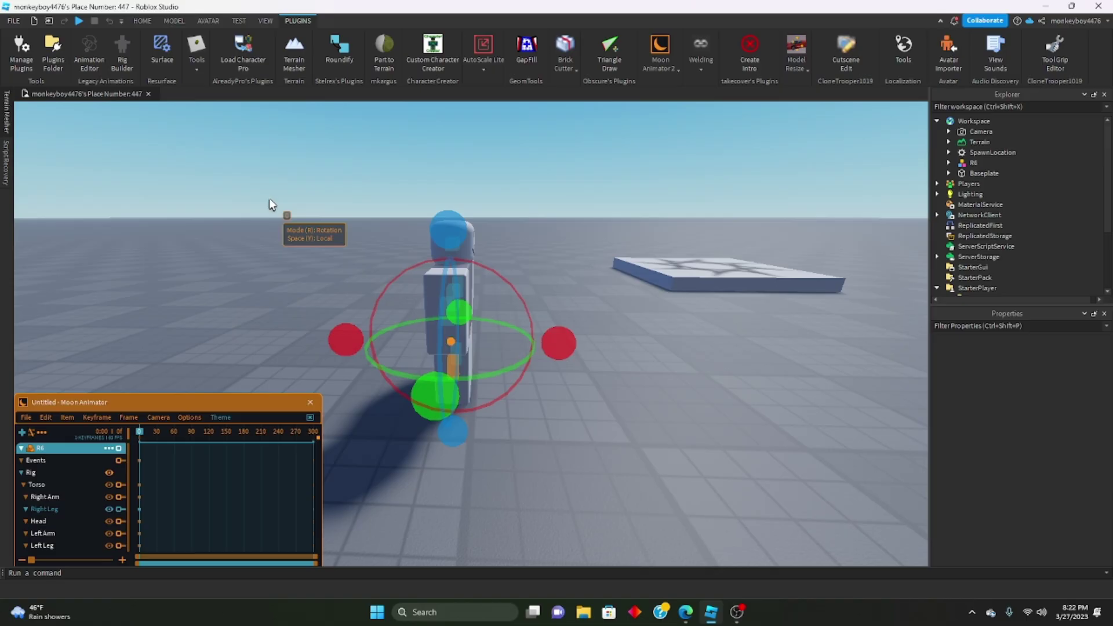
left_click(174, 20)
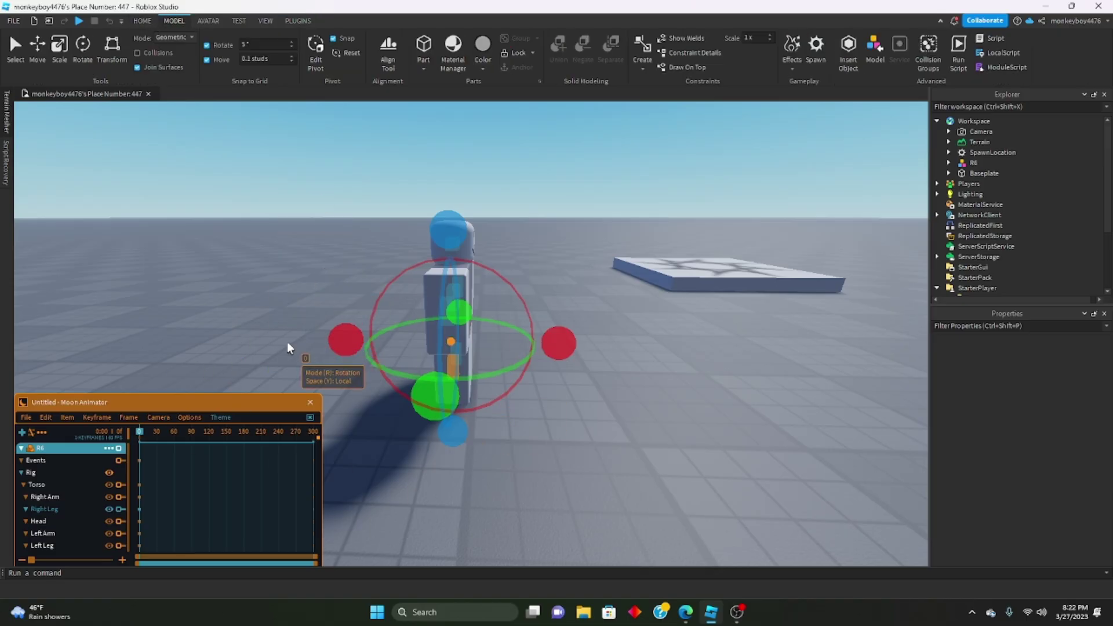
left_click_drag(557, 341, 457, 358)
Step: Rotate the rig's left leg forward at frame 0, by about 27 degrees
left_click(457, 357)
scroll(610, 333, "up", 2)
left_click_drag(560, 314, 583, 245)
scroll(583, 246, "up", 2)
right_click_drag(583, 246, 601, 280)
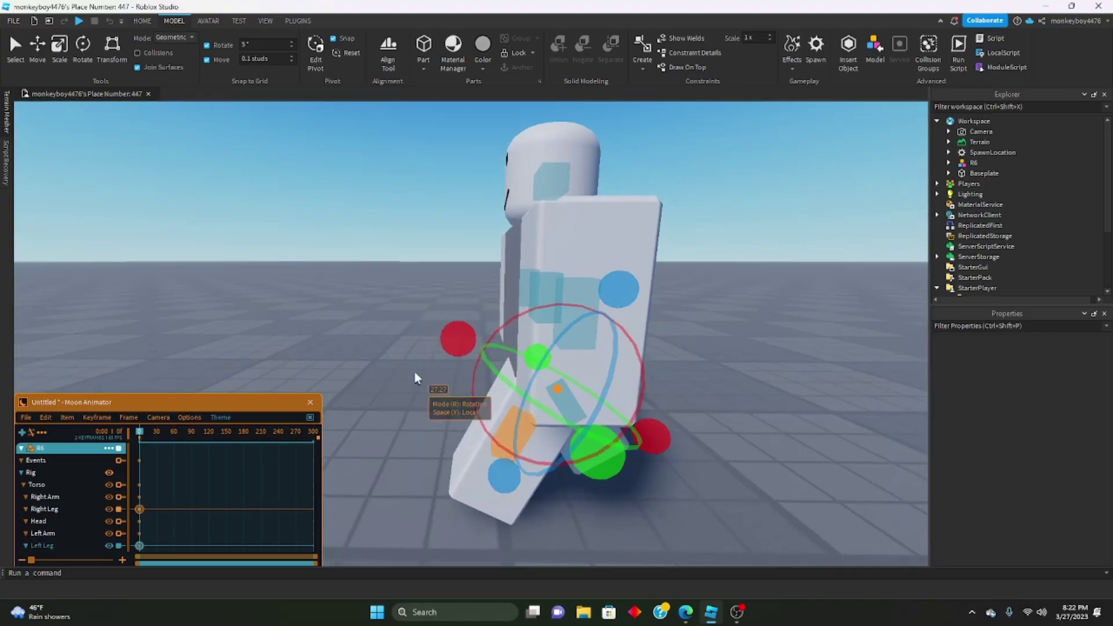
left_click_drag(456, 343, 458, 335)
scroll(458, 335, "down", 1)
Step: Rotate the rig's right arm forward at frame 0, opposite to the right leg
right_click_drag(458, 335, 433, 301)
left_click(373, 323)
scroll(464, 296, "down", 3)
right_click_drag(526, 287, 558, 203)
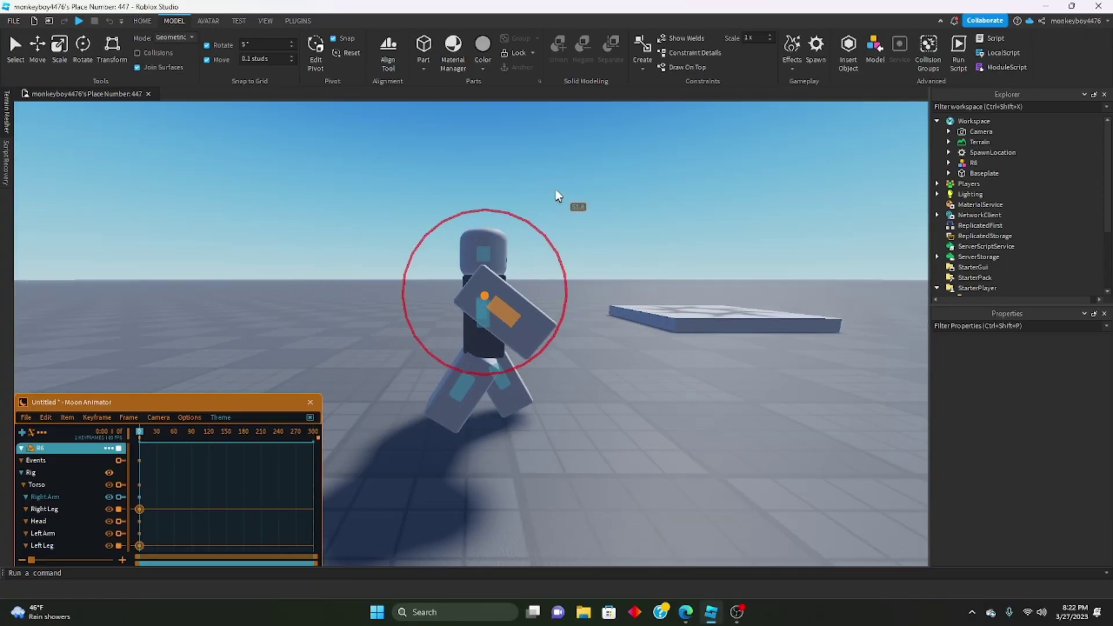
scroll(558, 203, "up", 5)
Step: Rotate the rig's left arm backward at frame 0 to complete the first stride pose
left_click(823, 251)
right_click_drag(823, 252, 592, 236)
scroll(592, 237, "down", 5)
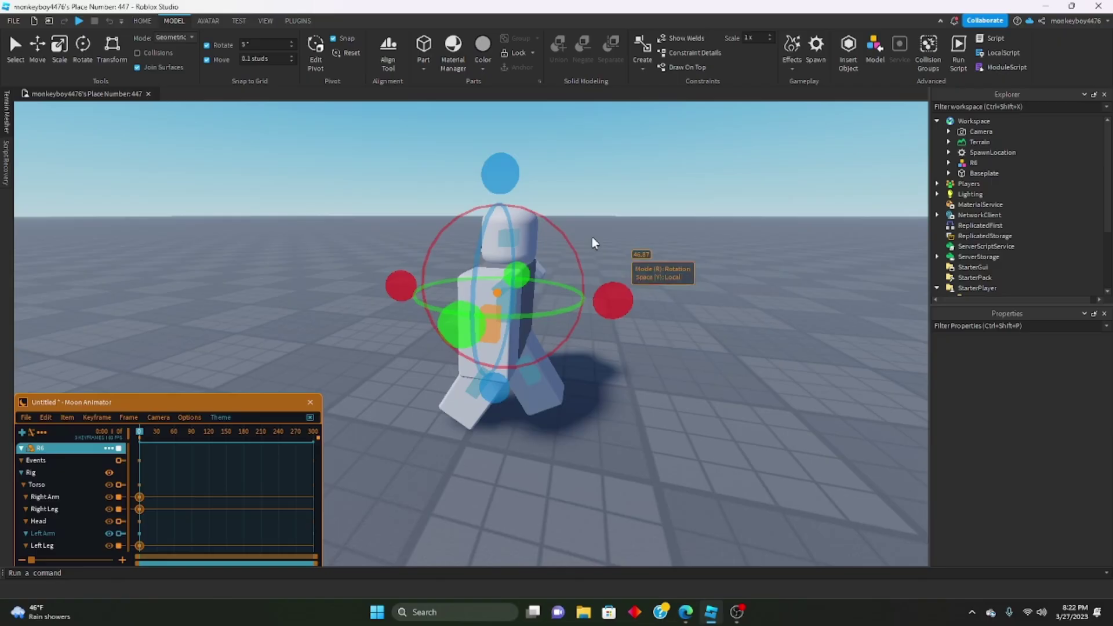
left_click_drag(402, 283, 405, 369)
right_click_drag(406, 370, 388, 363)
Step: Set the animation's timeline size to 1:00 and its priority to Movement
left_click(84, 437)
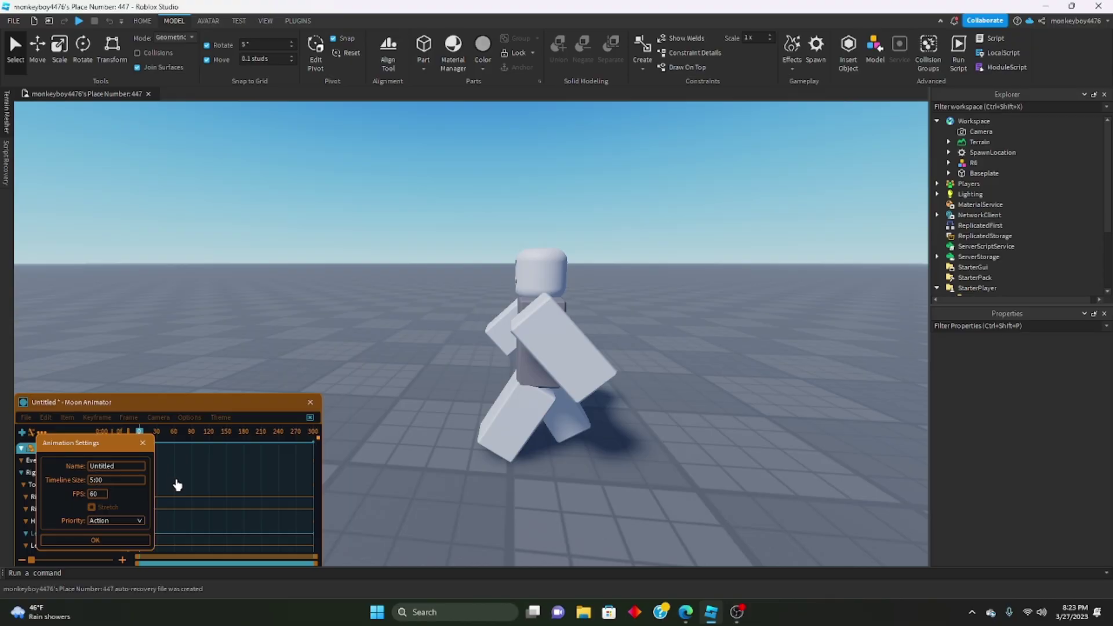
key("Return")
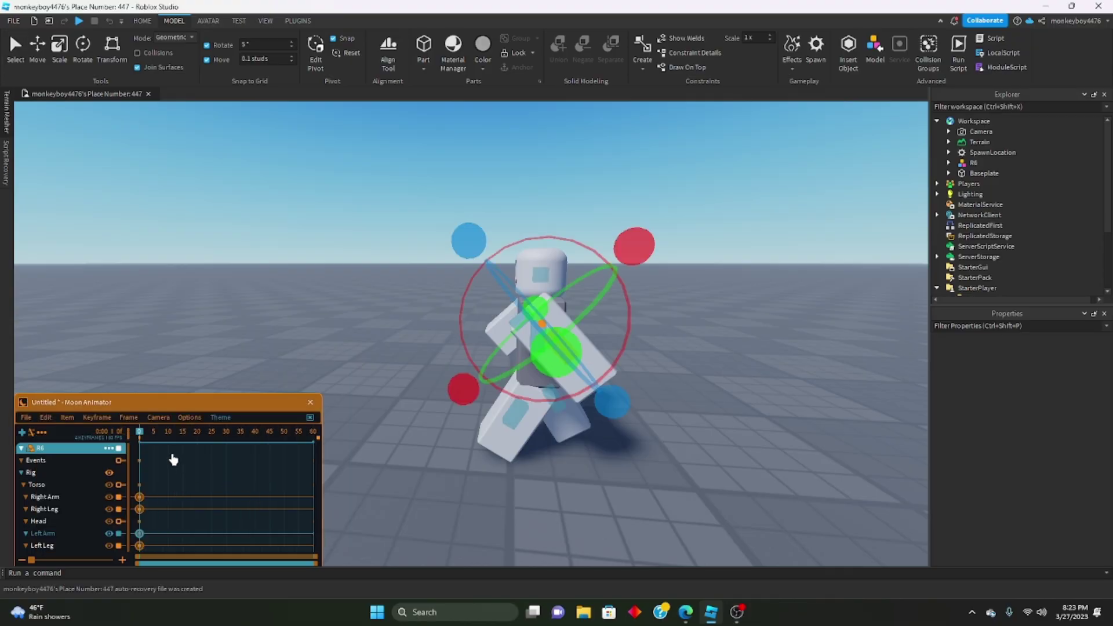
left_click(45, 418)
left_click(48, 411)
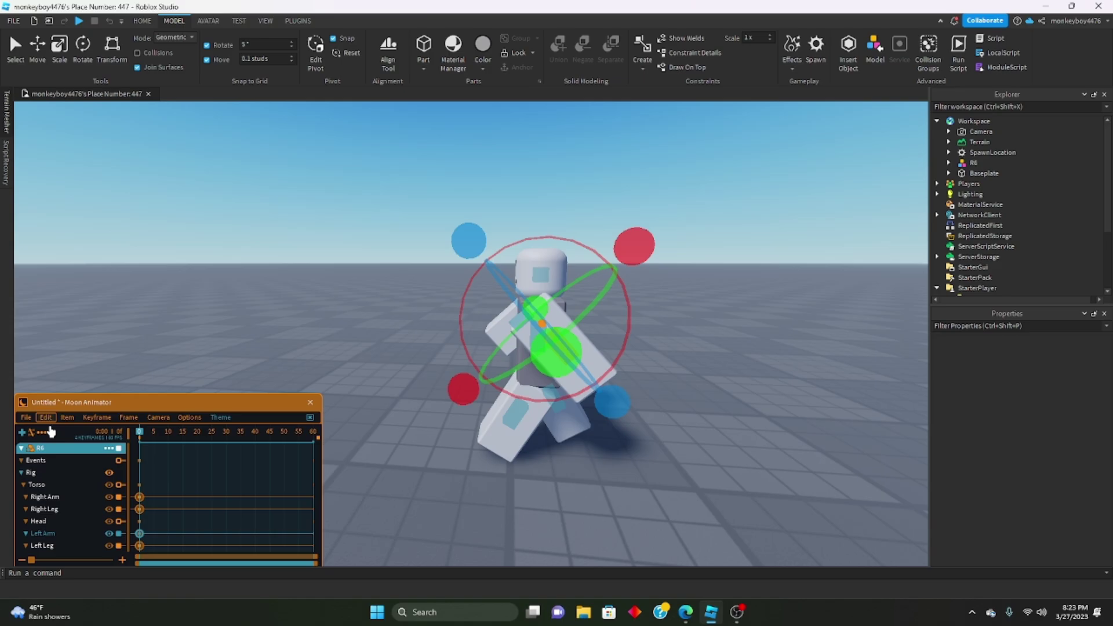
left_click(43, 432)
left_click(115, 523)
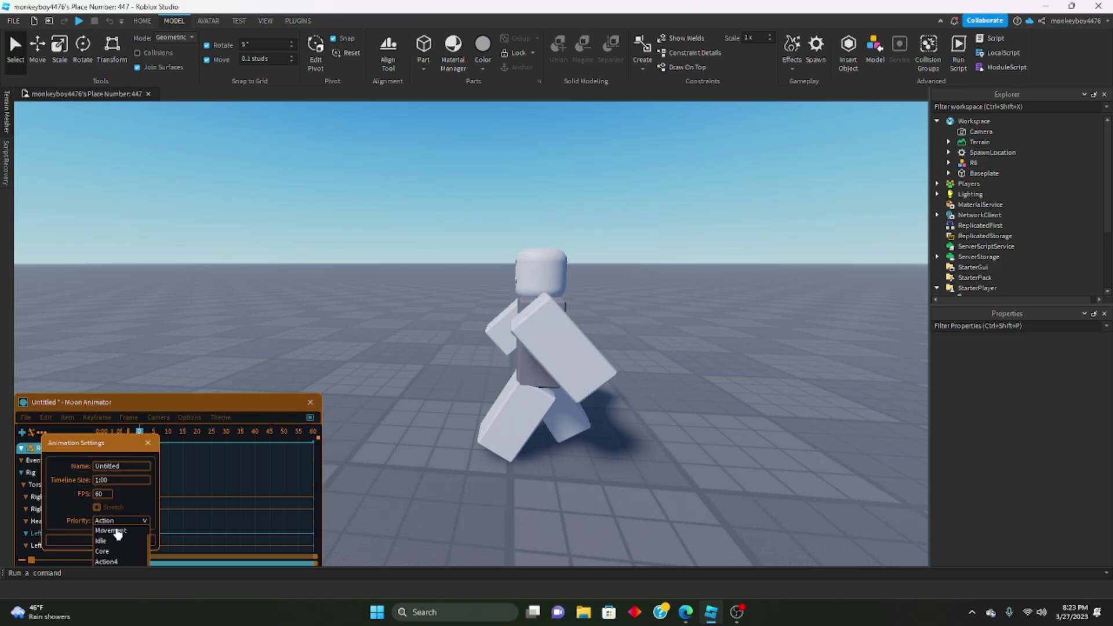
left_click(117, 531)
left_click(110, 540)
Step: Go to frame 30 and rotate the rig's right arm backward
key("a")
right_click_drag(519, 389, 518, 389)
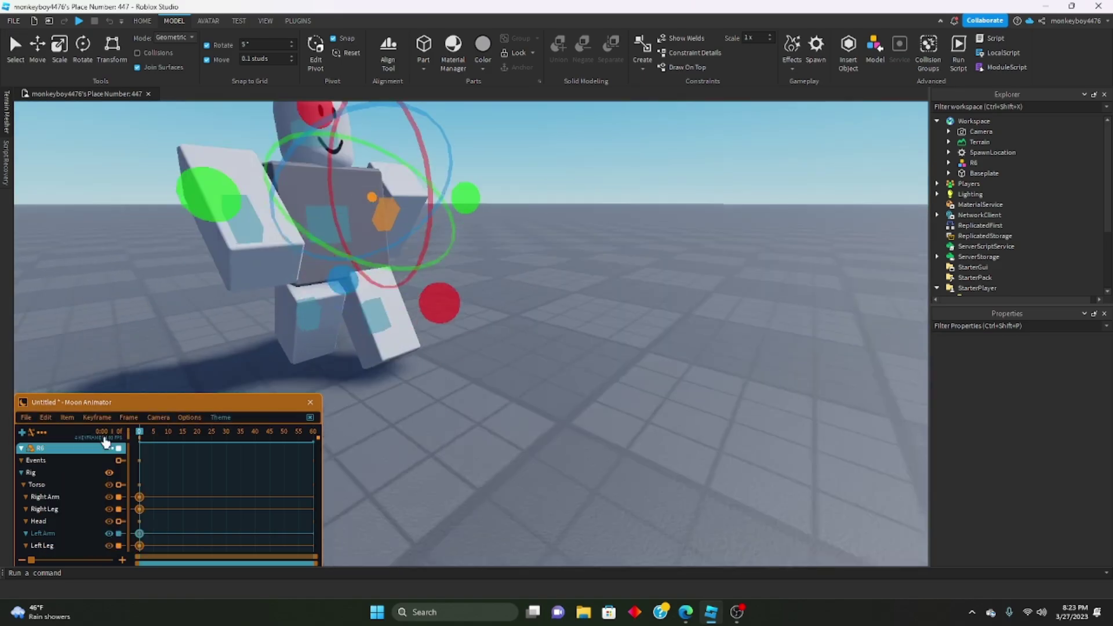
left_click_drag(139, 434, 322, 435)
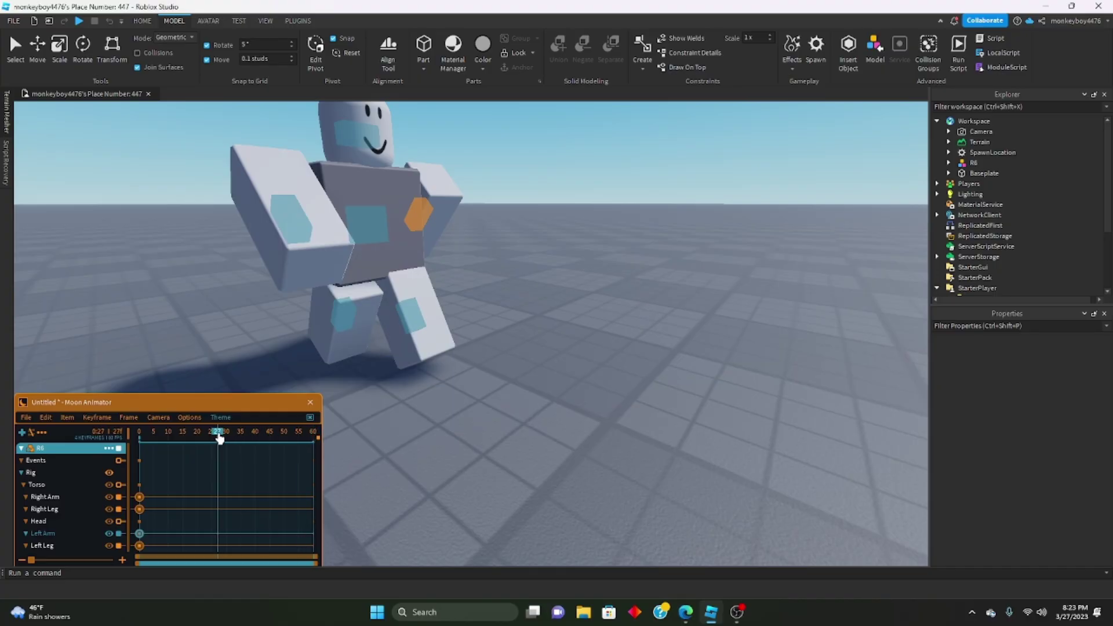
right_click_drag(435, 306, 436, 306)
key("a")
key("w")
right_click_drag(467, 273, 467, 274)
left_click(384, 244)
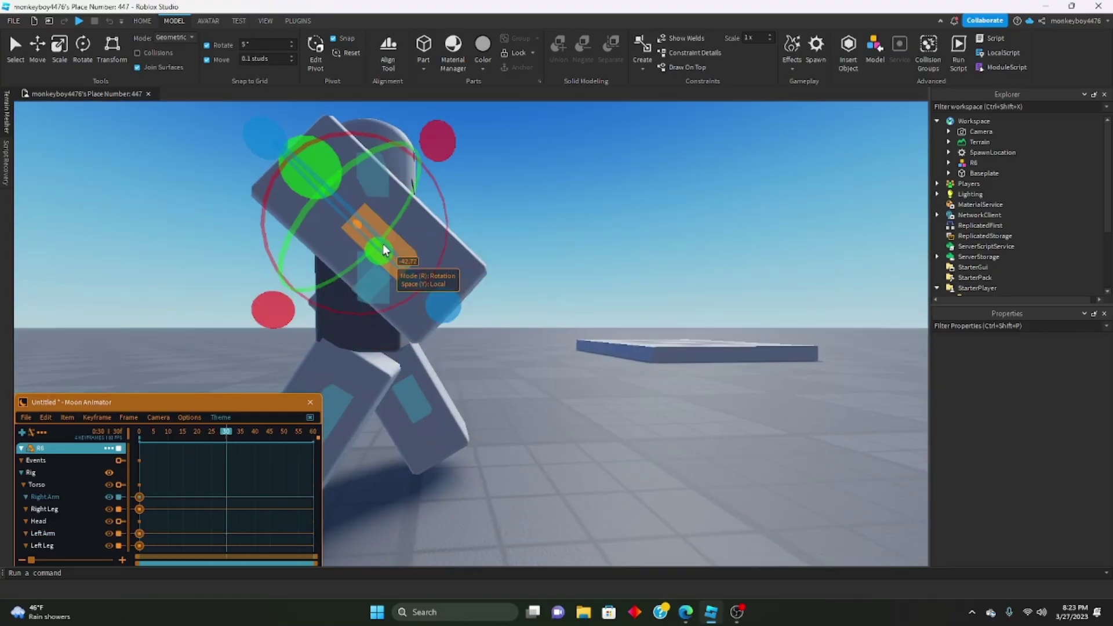
key("s")
left_click_drag(469, 231, 451, 325)
Step: Rotate the rig's right leg forward at frame 30
left_click(400, 380)
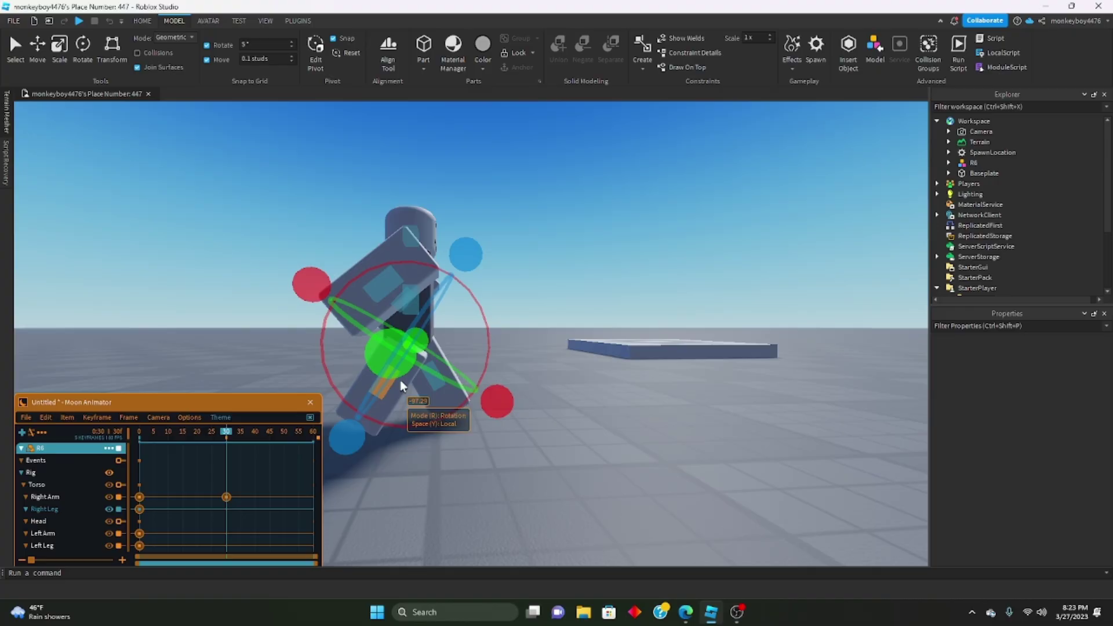
mouse_move(490, 387)
left_mouse_down()
mouse_move(500, 269)
mouse_move(465, 391)
mouse_move(476, 374)
left_mouse_up()
key("d")
right_click_drag(476, 374, 476, 373)
Step: At frame 30, rotate the rig's left arm forward and its left leg backward to mirror the first pose
scroll(601, 256, "down", 1)
left_click(564, 255)
left_click_drag(651, 160, 624, 335)
left_click(575, 371)
left_click_drag(642, 276, 634, 261)
Step: Turn on looping for the animation and play it back
scroll(632, 265, "down", 2)
scroll(28, 467, "down", 1)
key("space")
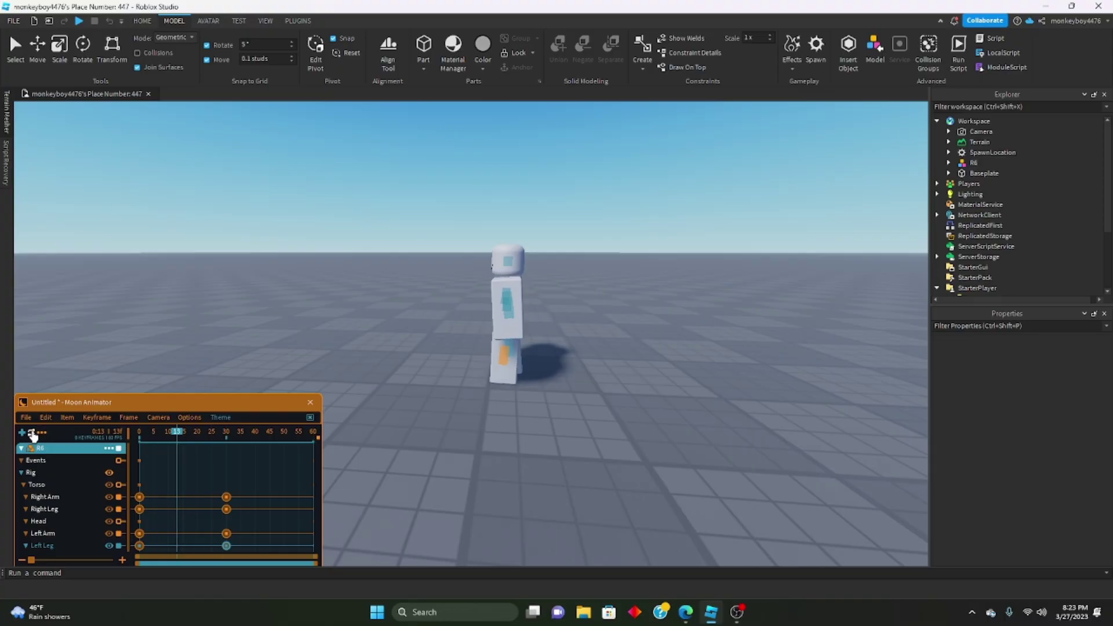
key("space")
Step: Copy the arm and leg keyframes from frame 0 and paste them at frame 60
left_click(139, 497)
left_click(157, 481)
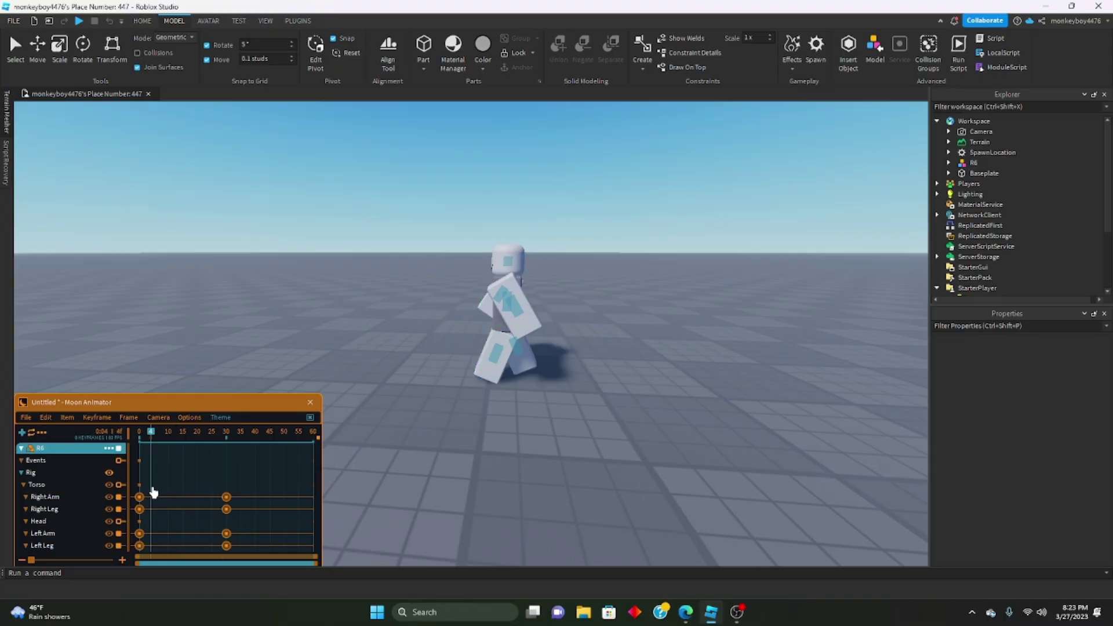
left_click_drag(156, 479, 118, 571)
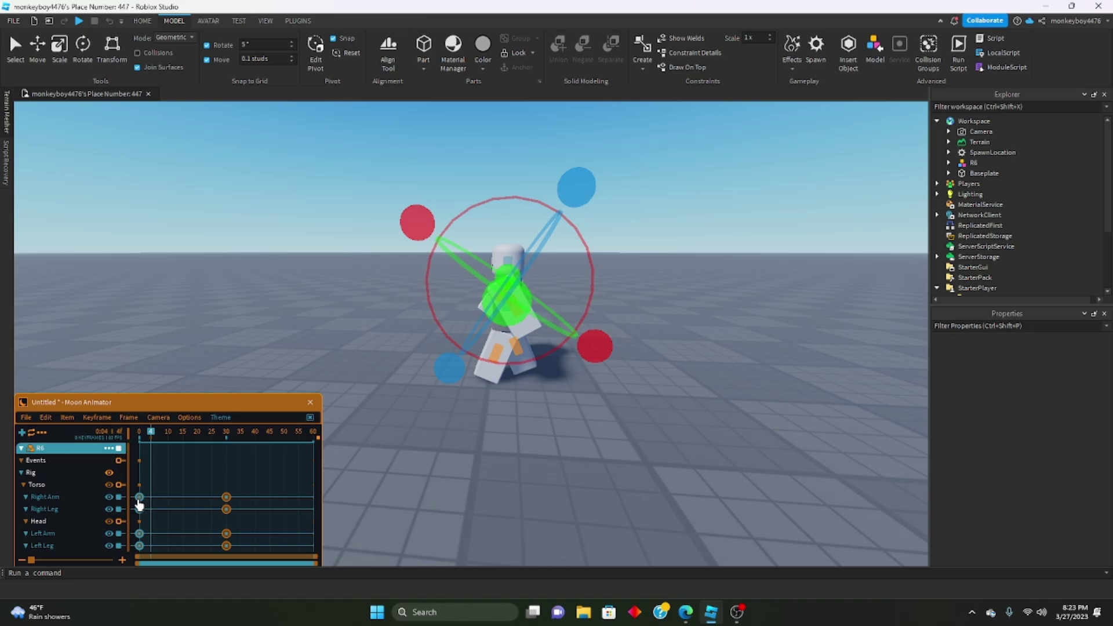
left_click_drag(284, 439, 90, 439)
key("ctrl+v")
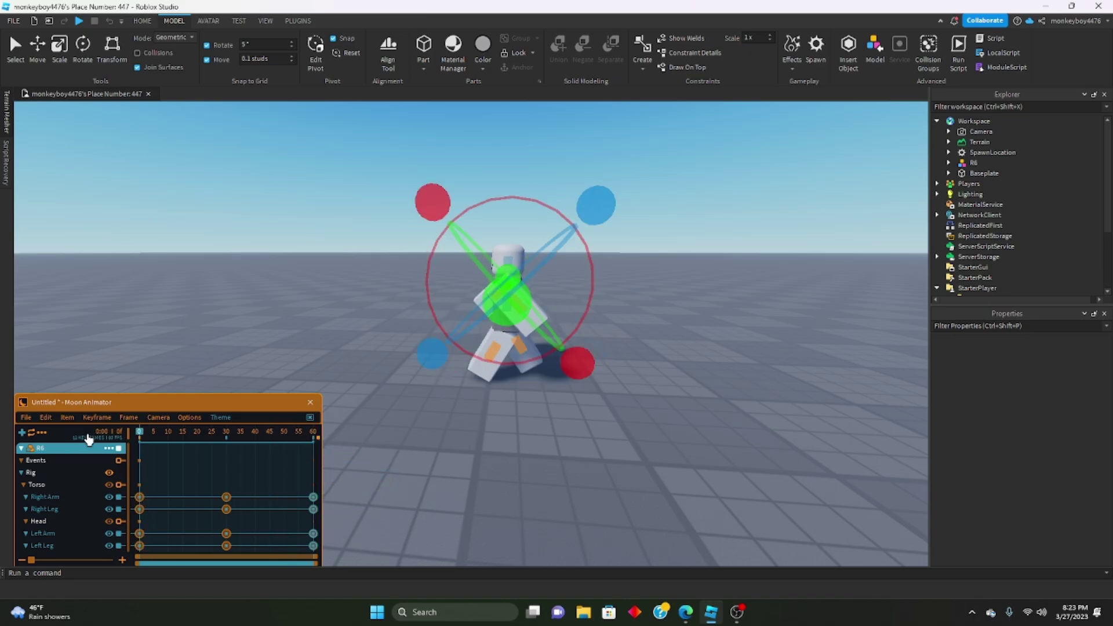
Step: Play back the full walk cycle and examine it from the front of the rig
key("space")
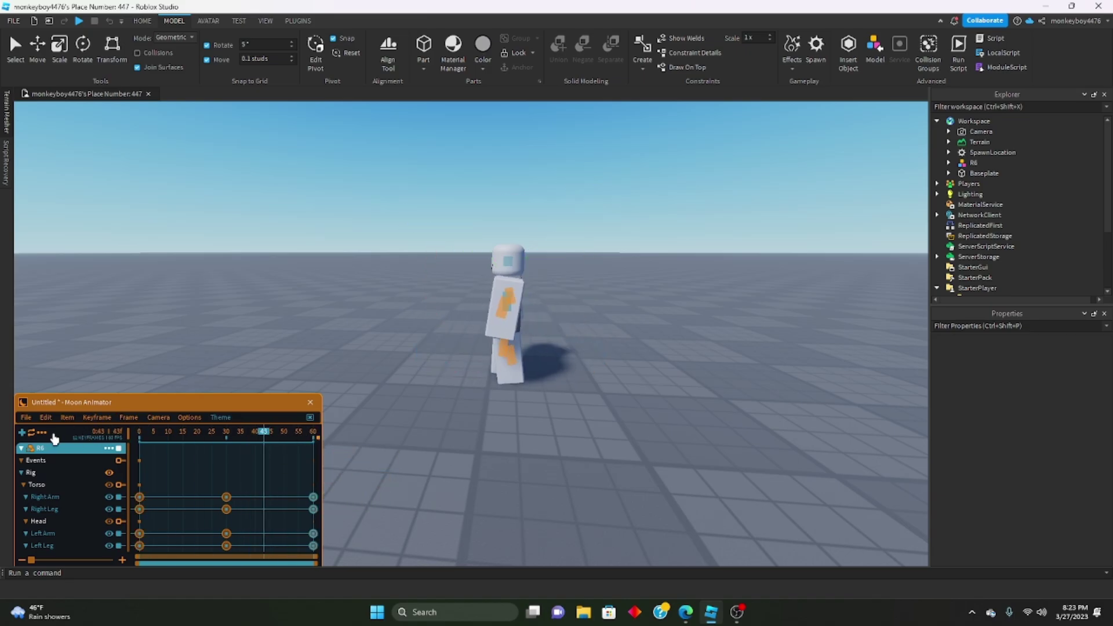
right_click_drag(110, 336, 168, 305)
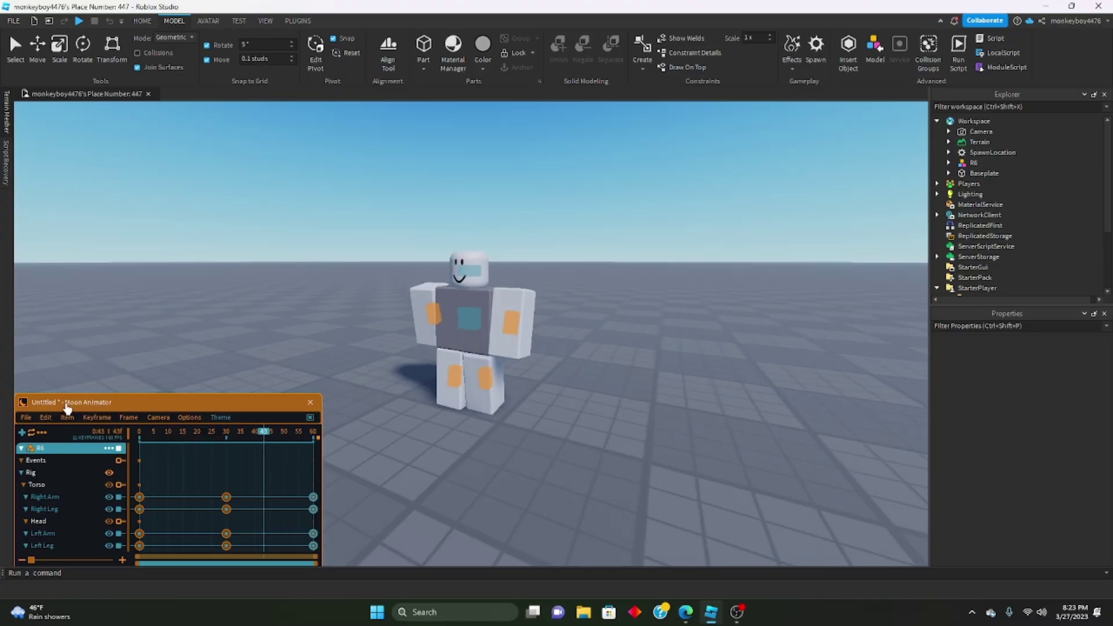
key("space")
left_click(247, 328)
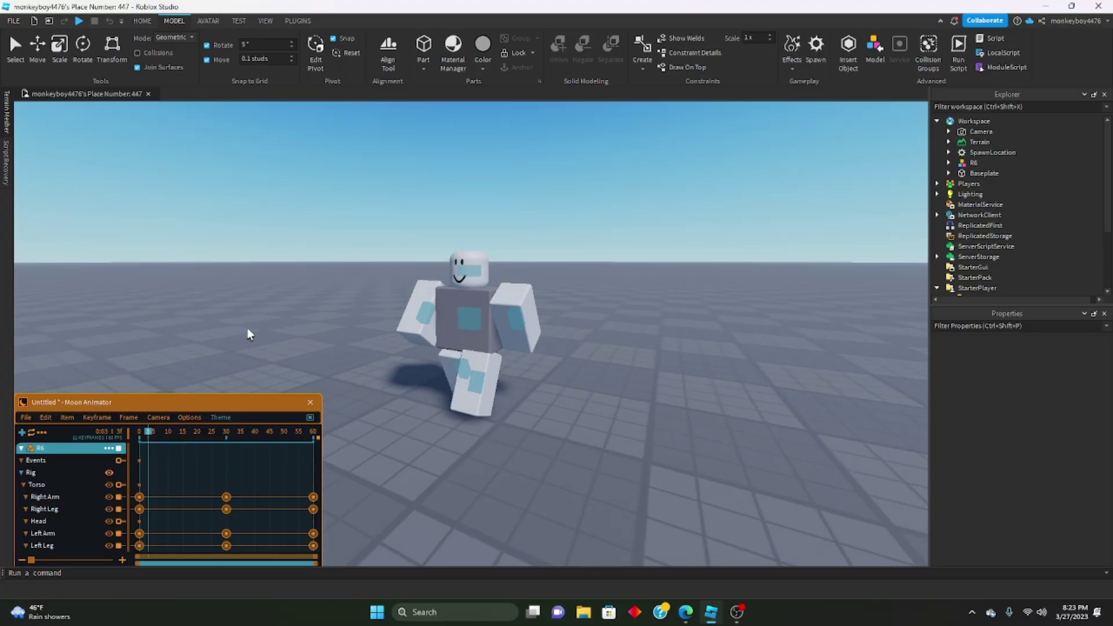
scroll(247, 328, "up", 2)
Step: Set the easing style of the arm and leg keyframes at frame 0 to Quart
left_click_drag(149, 476, 127, 562)
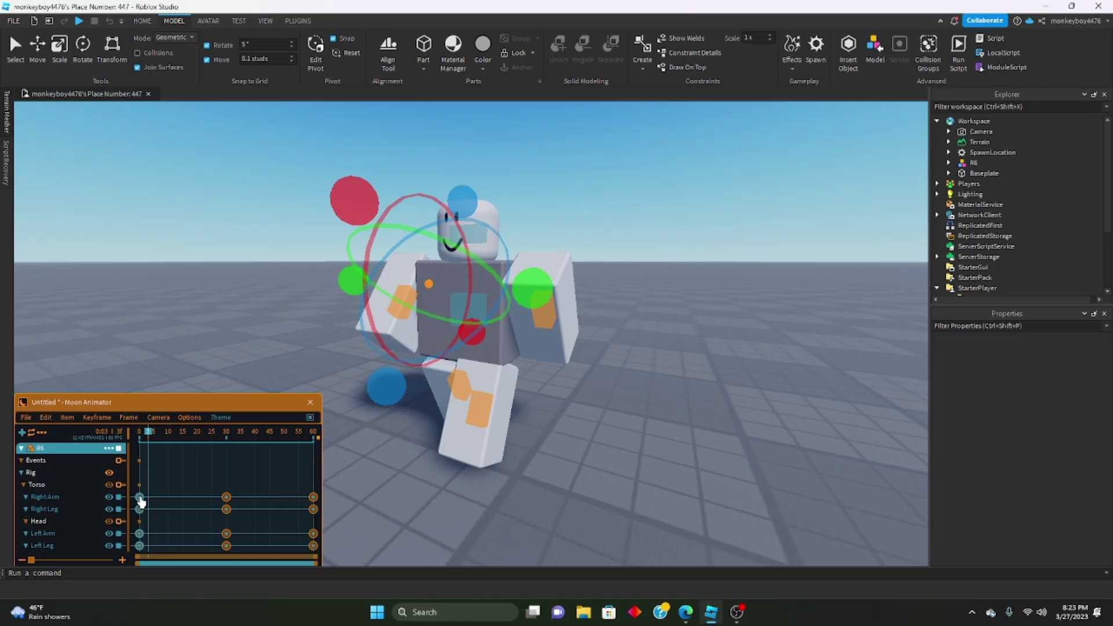
right_click(141, 500)
right_click(140, 506)
left_click(167, 544)
left_click_drag(155, 483, 131, 554)
left_click(96, 417)
left_click(117, 437)
left_click(149, 523)
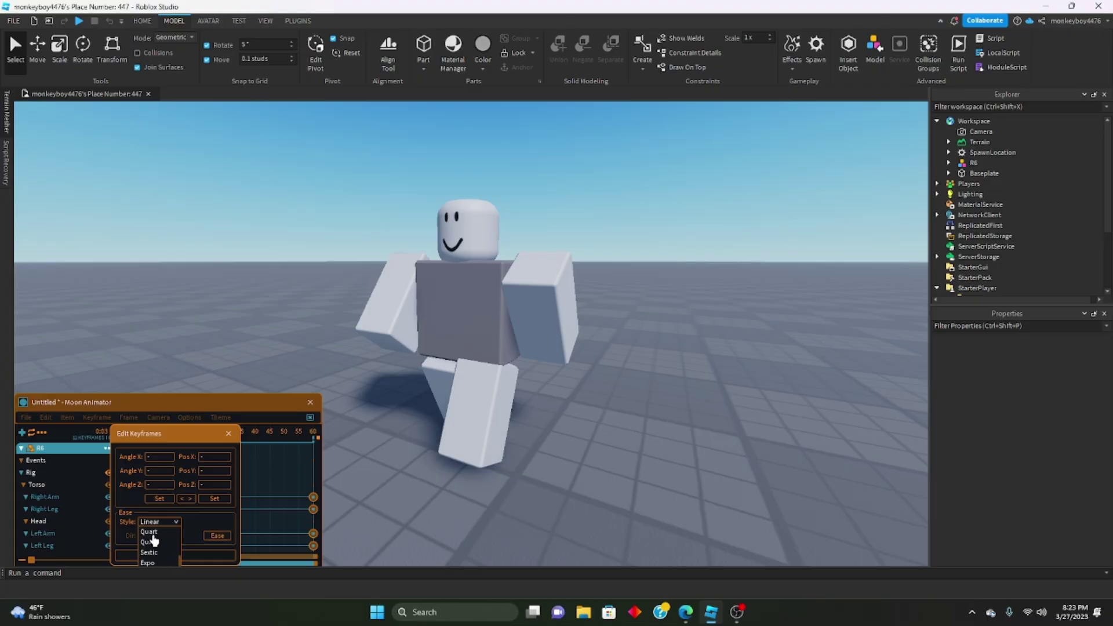
left_click(153, 534)
left_click(169, 558)
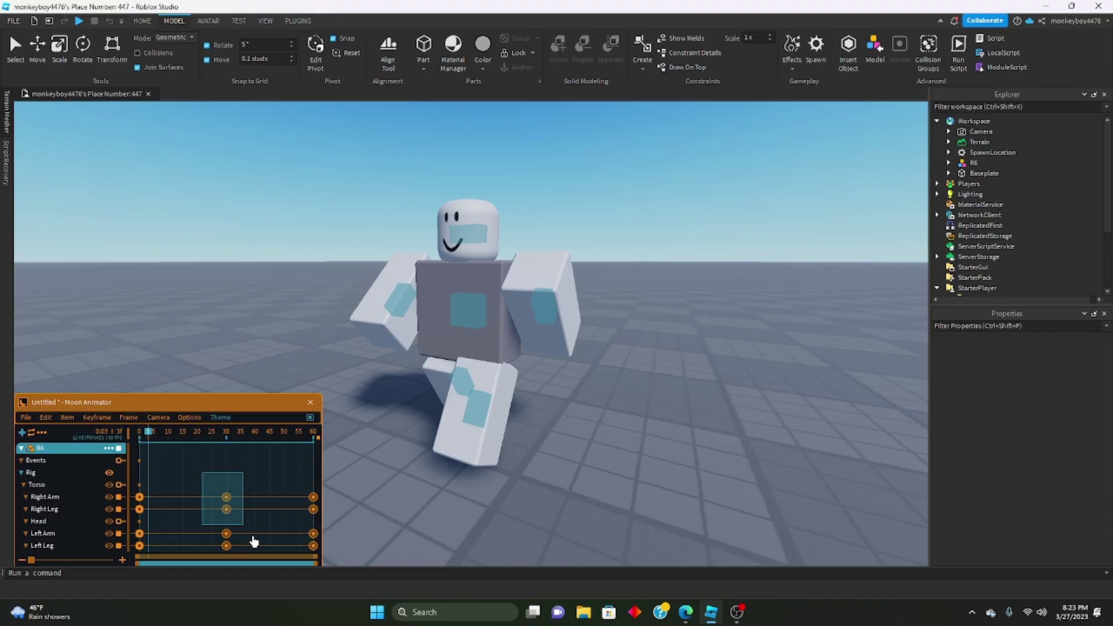
Step: Set the easing style of all arm and leg keyframes across the timeline to Quart
left_click(102, 420)
left_click(199, 489)
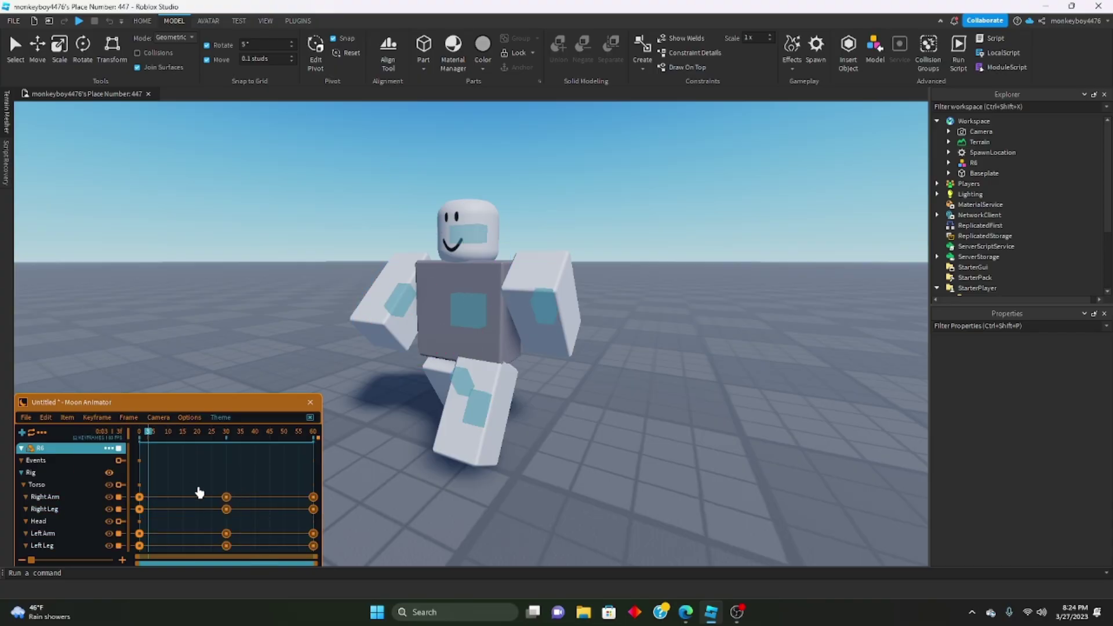
left_click_drag(196, 486, 297, 548)
left_click(193, 472)
left_click_drag(189, 468, 355, 569)
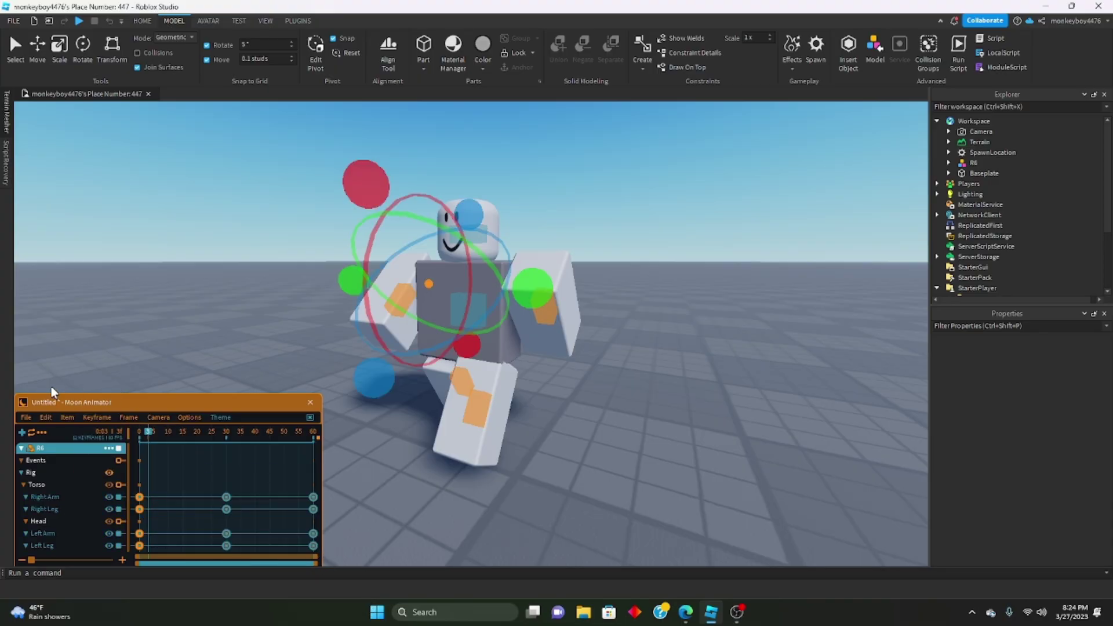
left_click(92, 418)
left_click(152, 513)
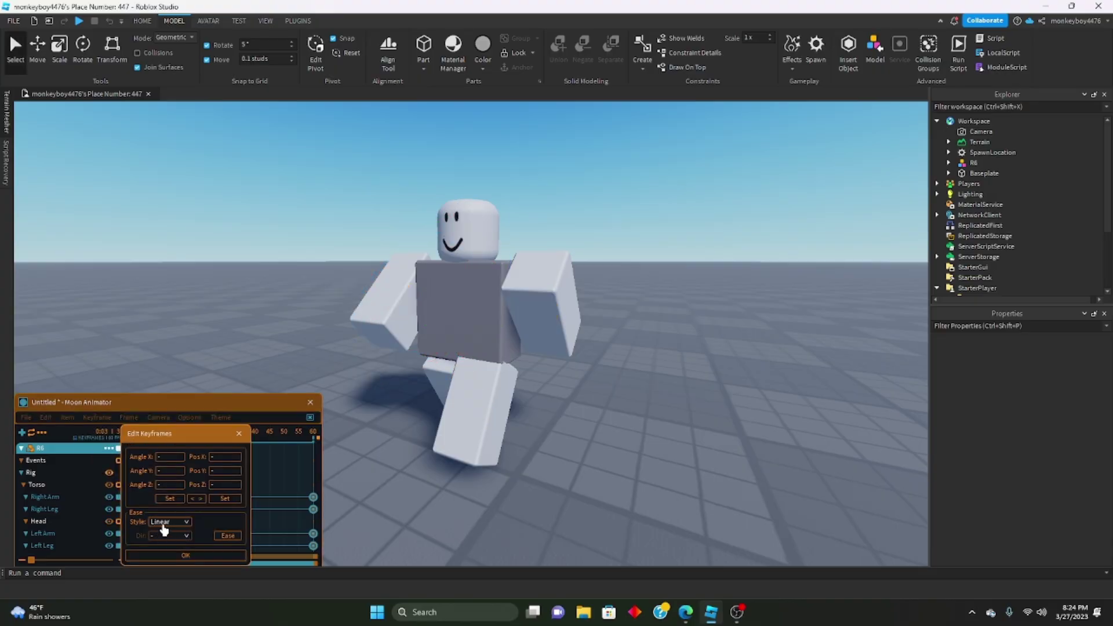
left_click(167, 541)
left_click(186, 557)
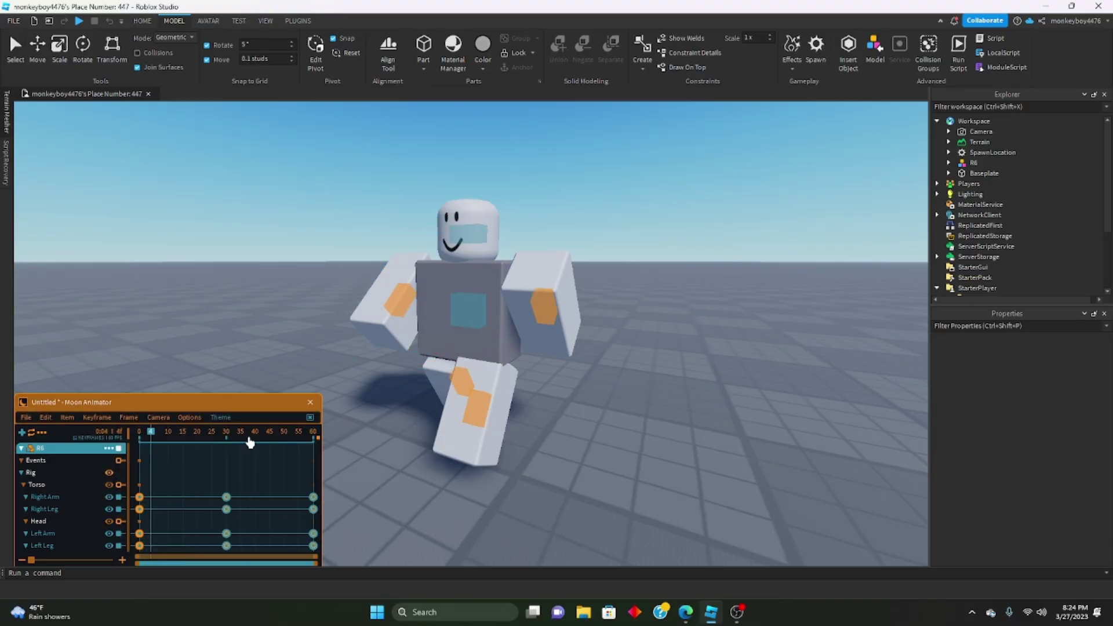
Step: Set the easing style of all arm and leg keyframes at frames 0, 30 and 60 to Quad
right_click_drag(211, 289, 211, 289)
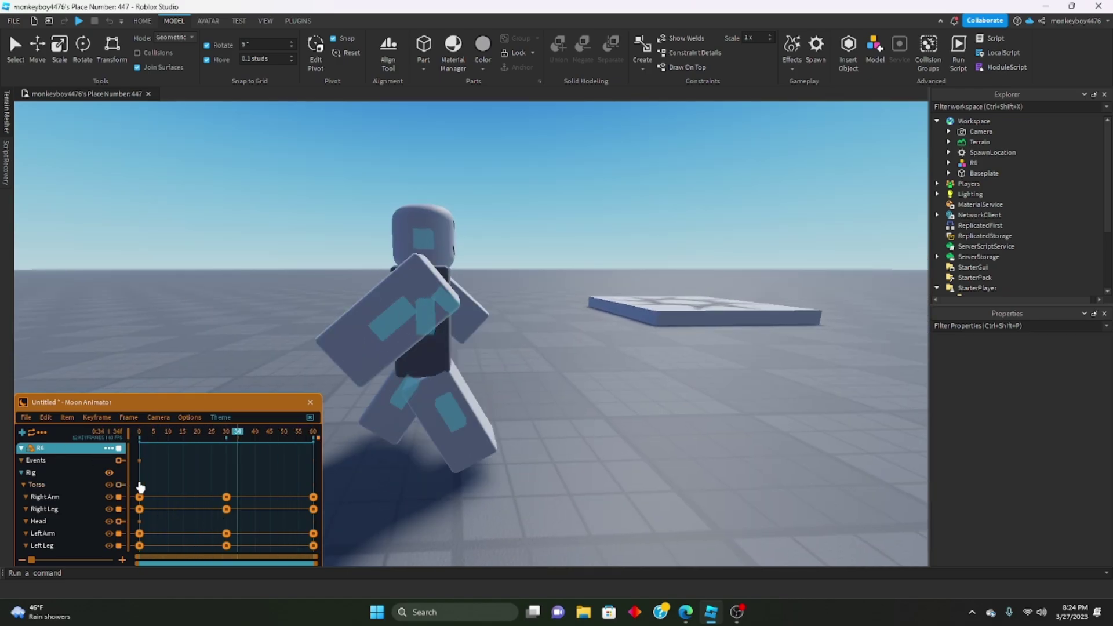
left_click_drag(138, 483, 294, 568)
left_click(195, 504)
left_click_drag(154, 495, 348, 560)
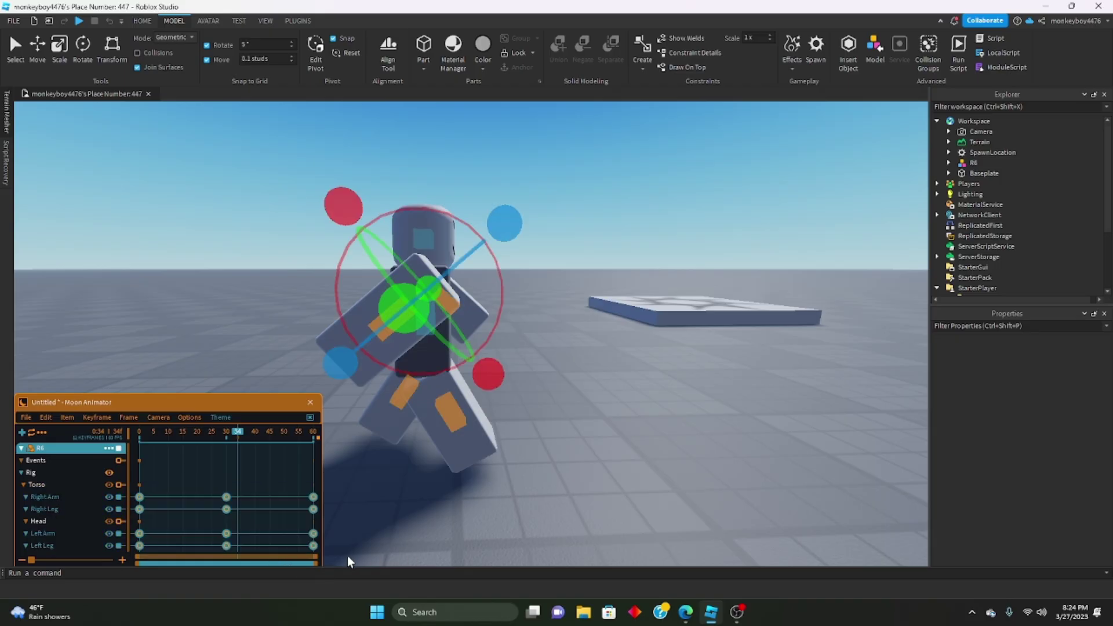
left_click(88, 417)
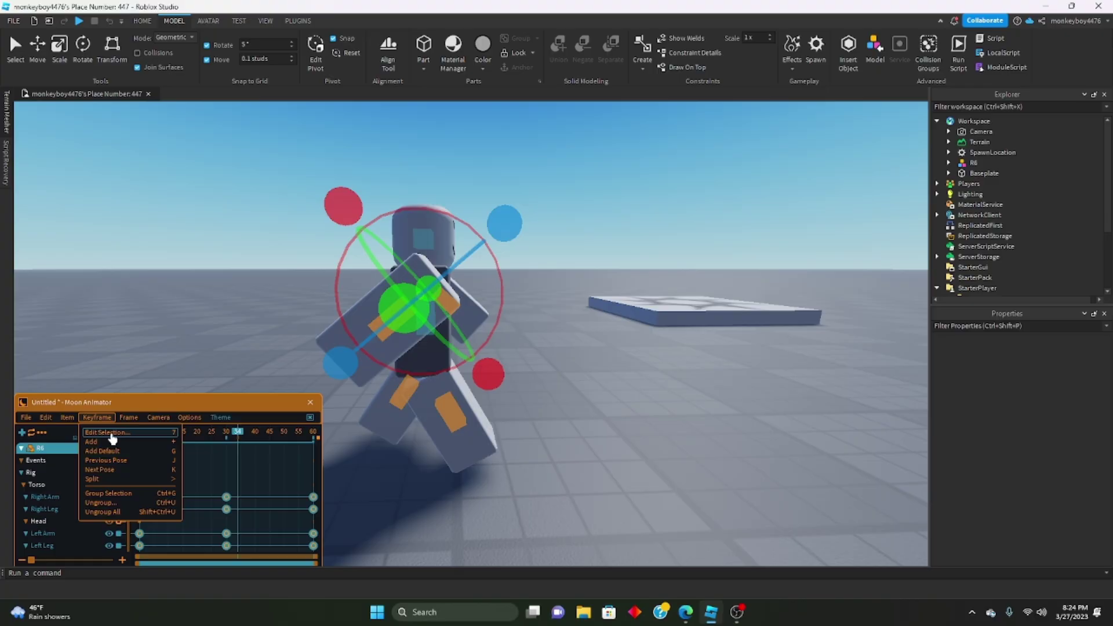
left_click(111, 434)
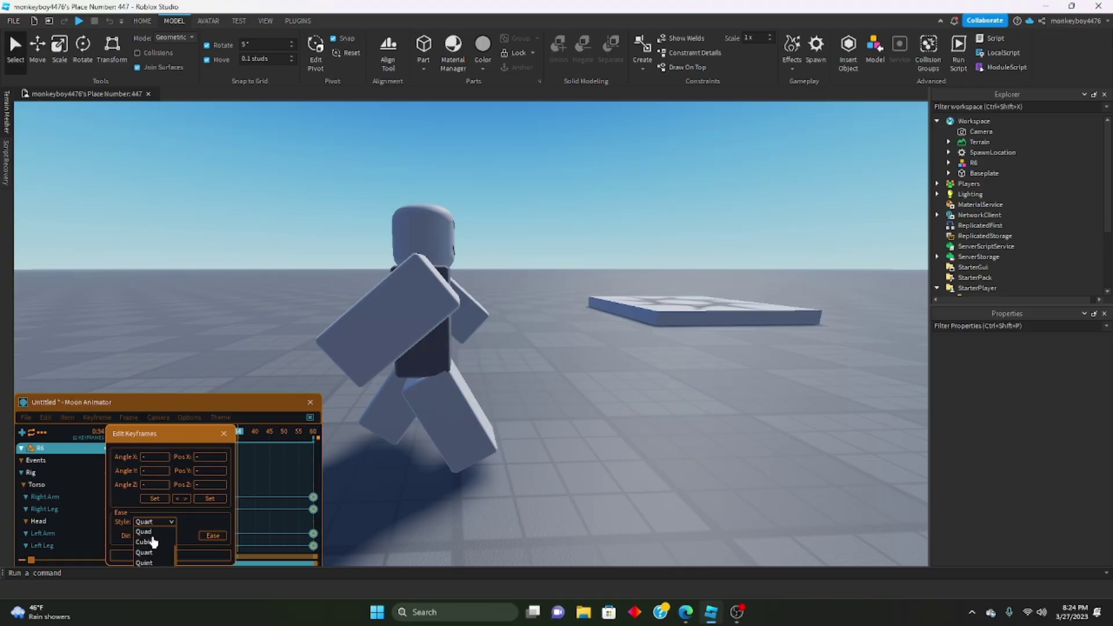
left_click(153, 548)
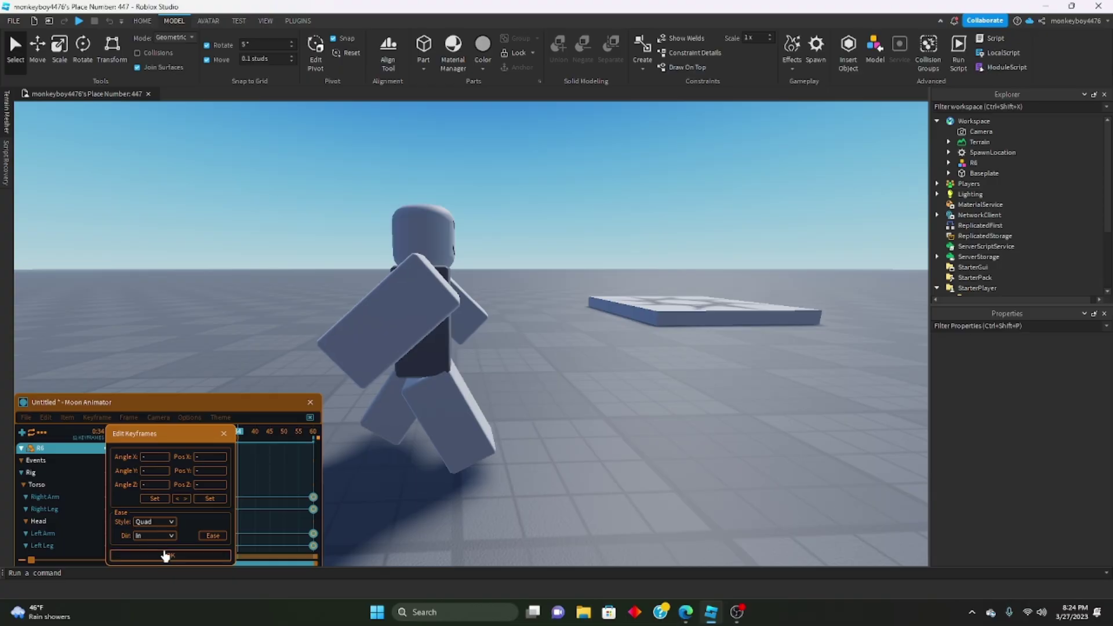
left_click(164, 552)
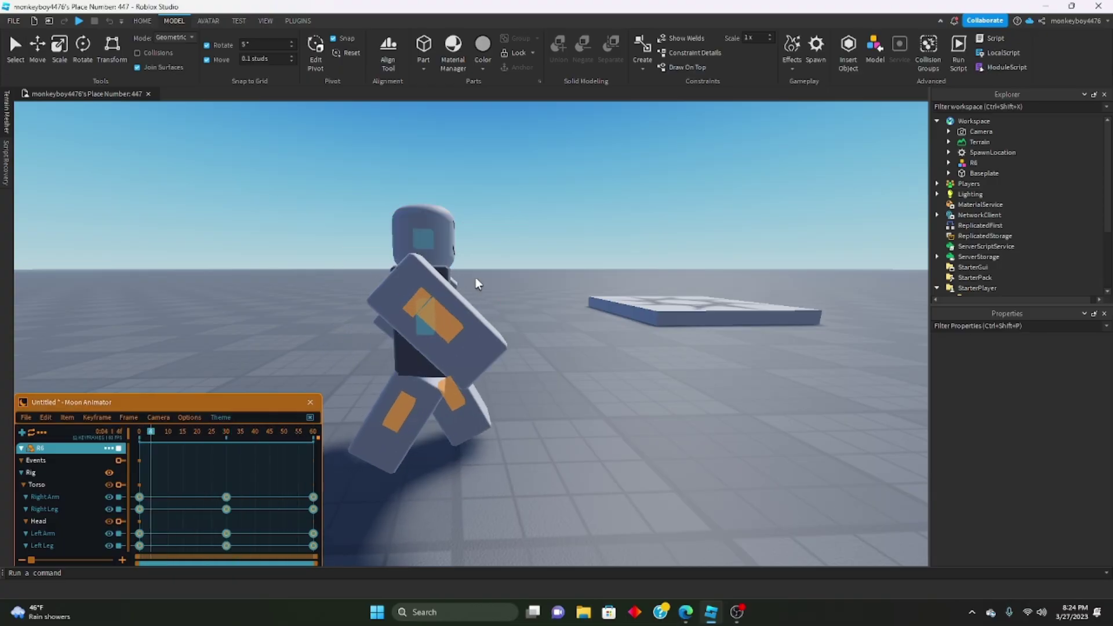
Step: Shorten the walk cycle by moving the arm and leg keyframes from frame 30 to 20 and from frame 60 to 40
right_click_drag(475, 277, 381, 233)
left_click(401, 239)
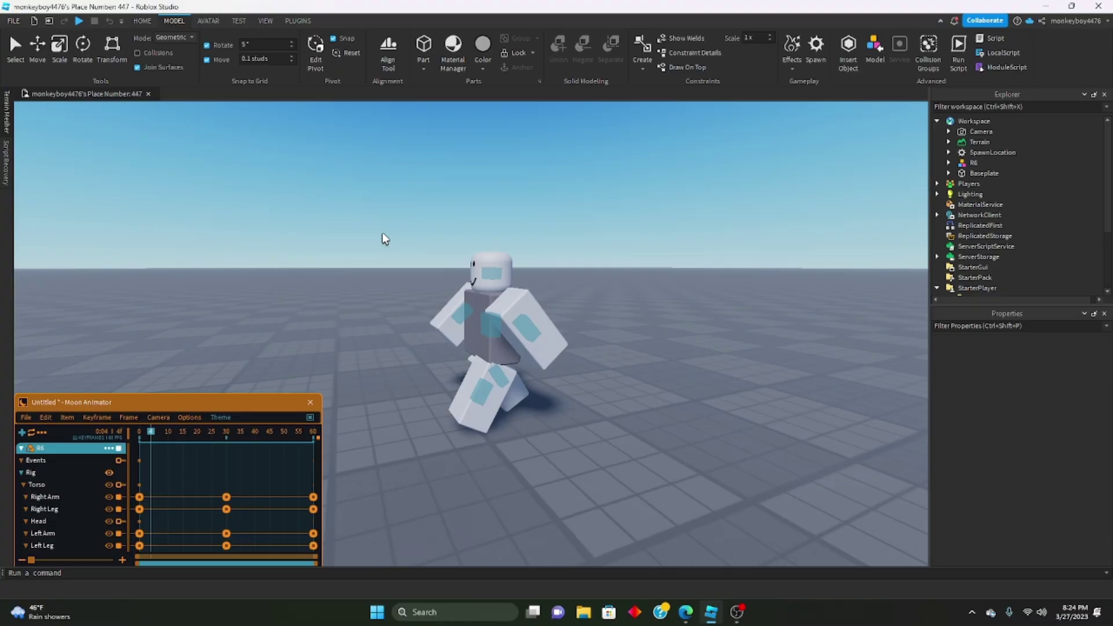
left_click_drag(205, 471, 248, 551)
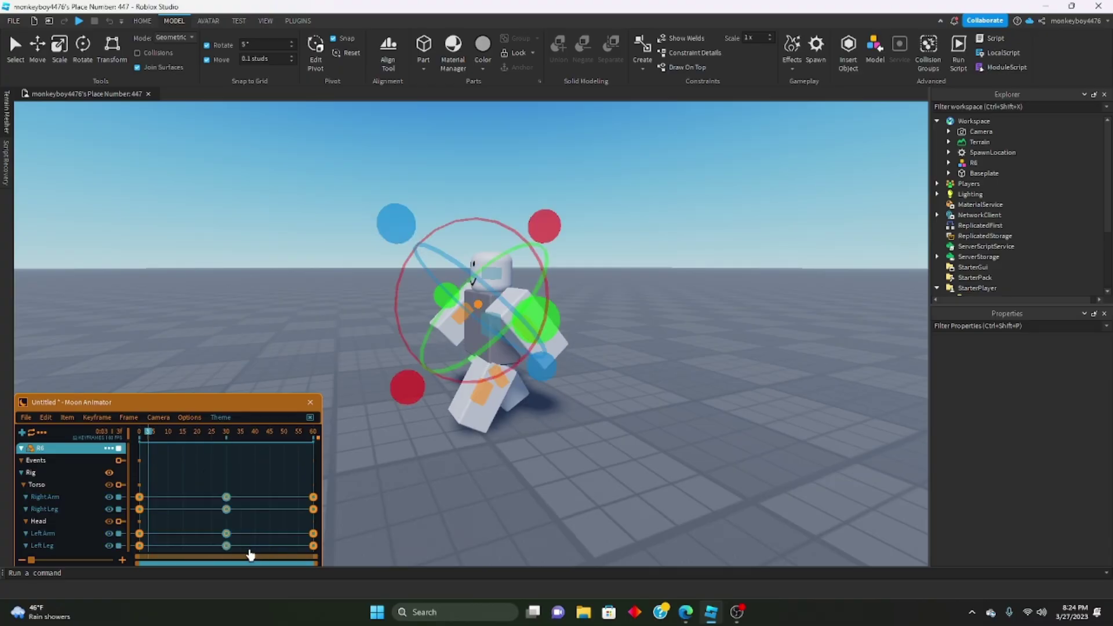
left_click_drag(225, 500, 198, 498)
left_click_drag(263, 462, 320, 552)
left_click_drag(313, 498, 250, 500)
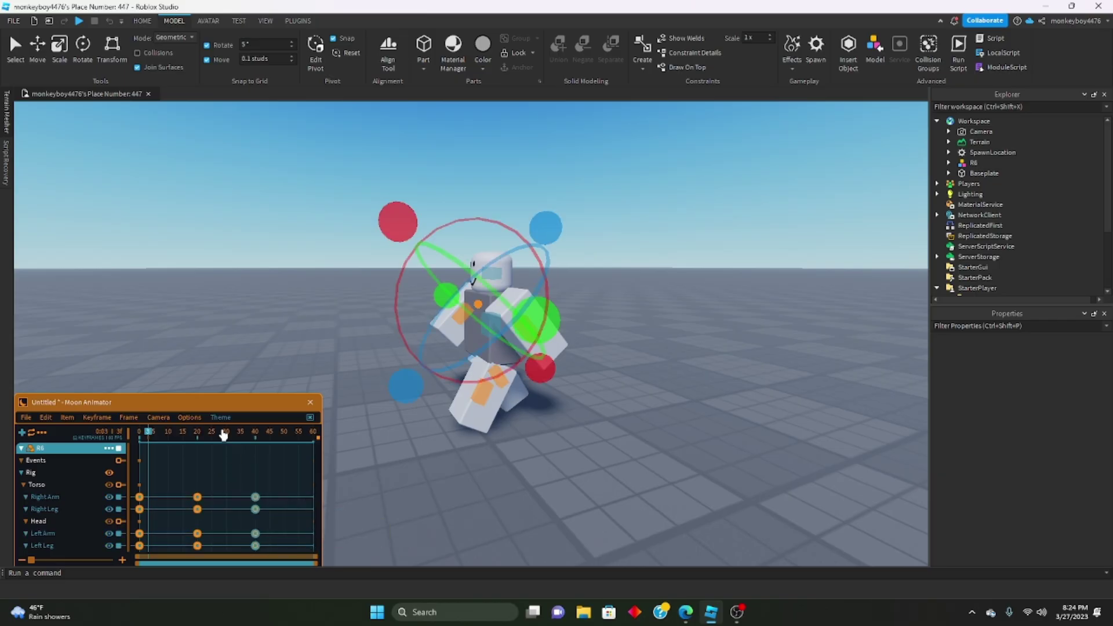
Step: Play back the shortened walk cycle and examine it from the side and front of the rig
key("space")
key("space")
left_click(275, 255)
key("space")
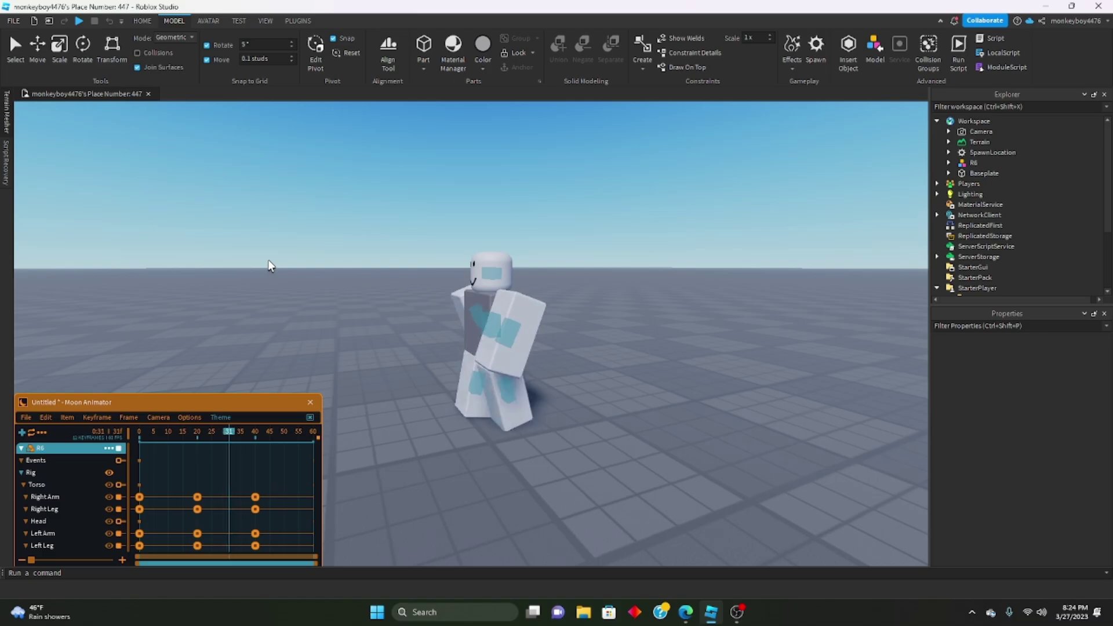
right_click_drag(268, 260, 267, 260)
right_click_drag(128, 335, 127, 335)
right_click_drag(440, 282, 441, 282)
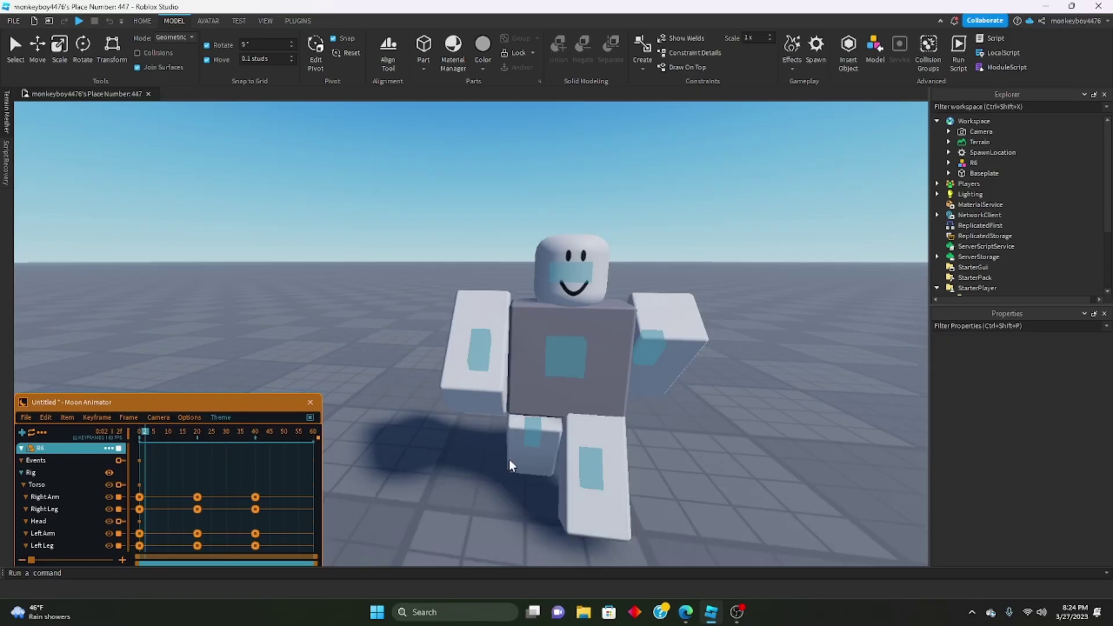
scroll(509, 459, "down", 1)
key("space")
Step: Save the animation file under the name walkanimtest
left_click(25, 417)
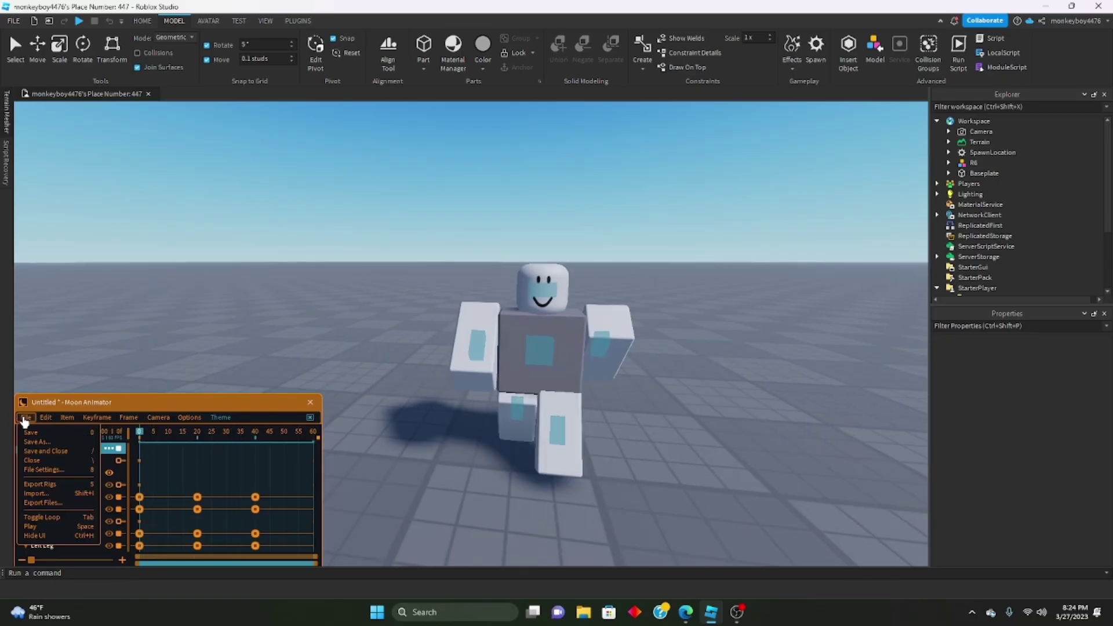
left_click(51, 444)
type("wal")
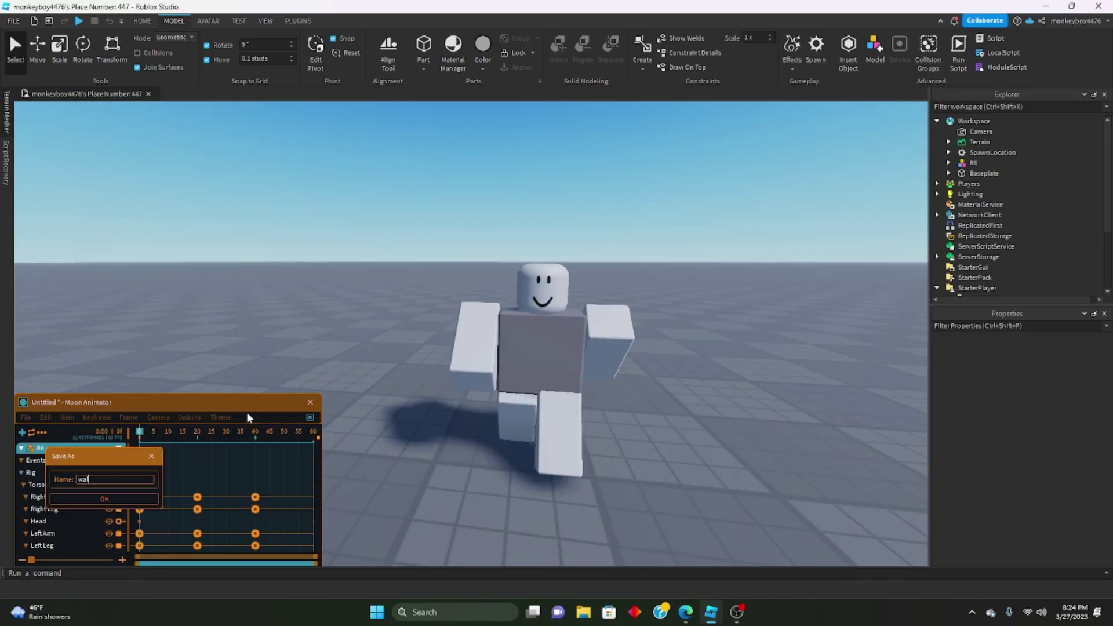
type("kanimtest")
key("Return")
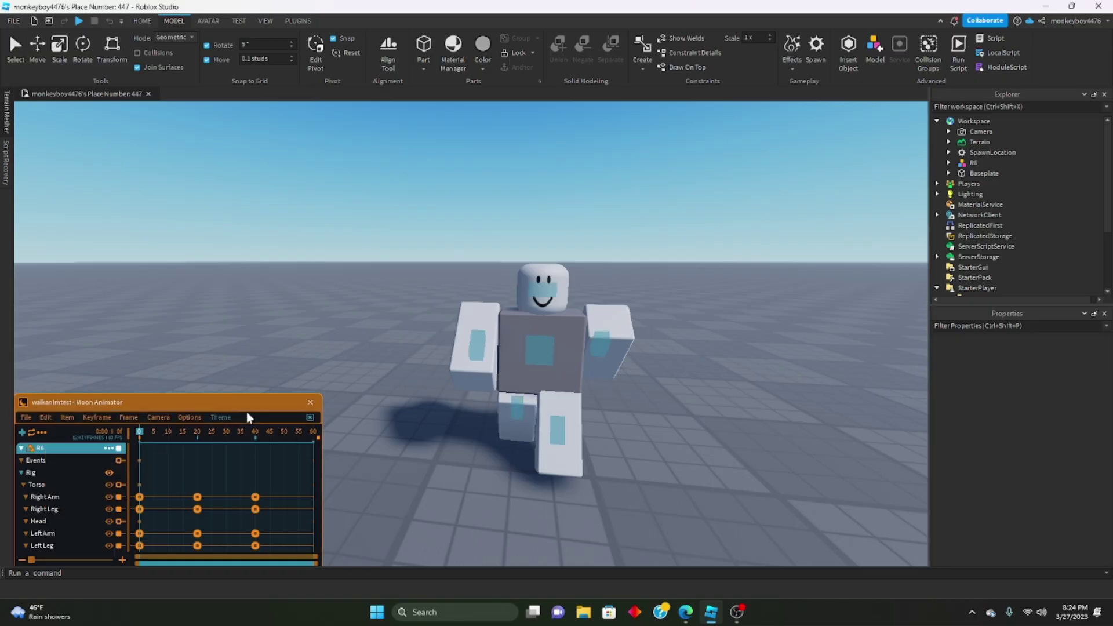
Step: Export the rig's animation, publish the walkanimtest keyframe sequence from AnimSaves to Roblox, and copy its asset ID
left_click(26, 418)
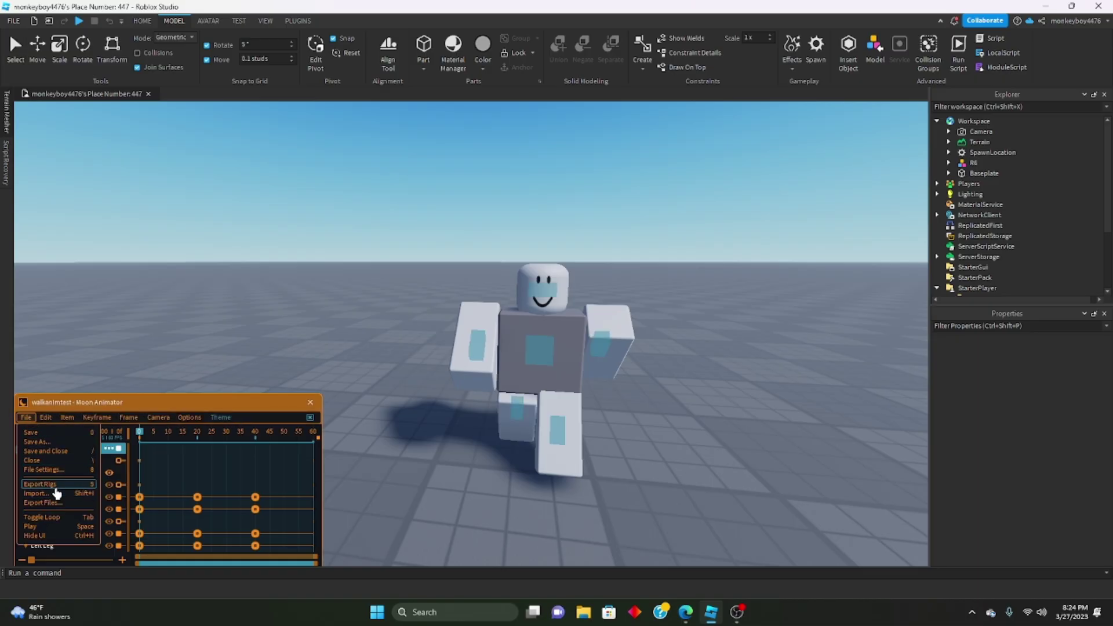
left_click(55, 486)
right_click(990, 192)
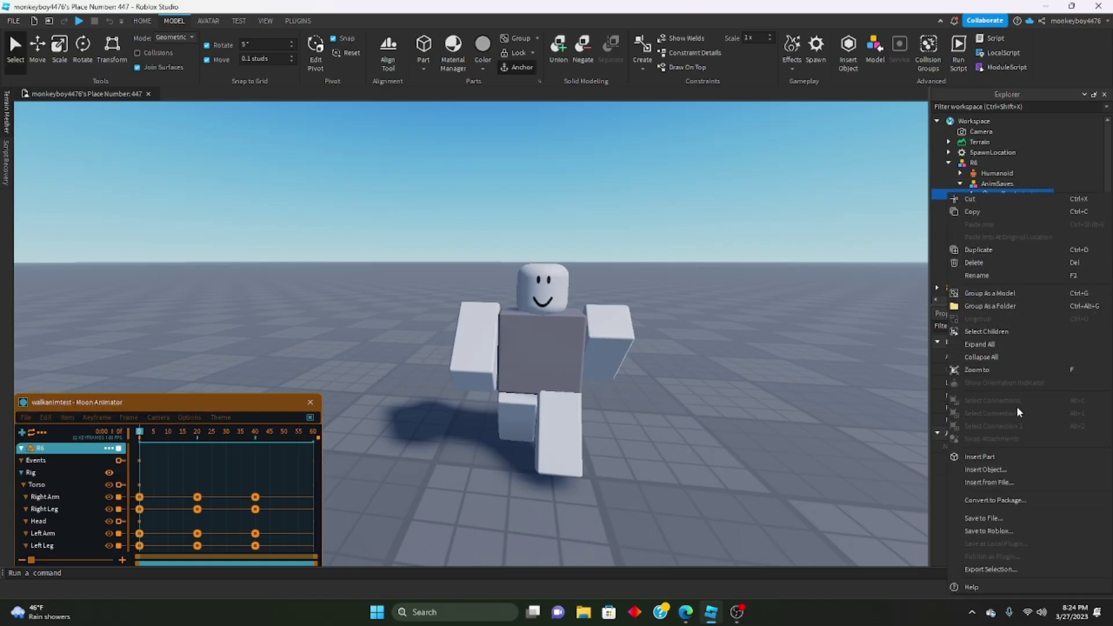
left_click(998, 528)
key("Tab")
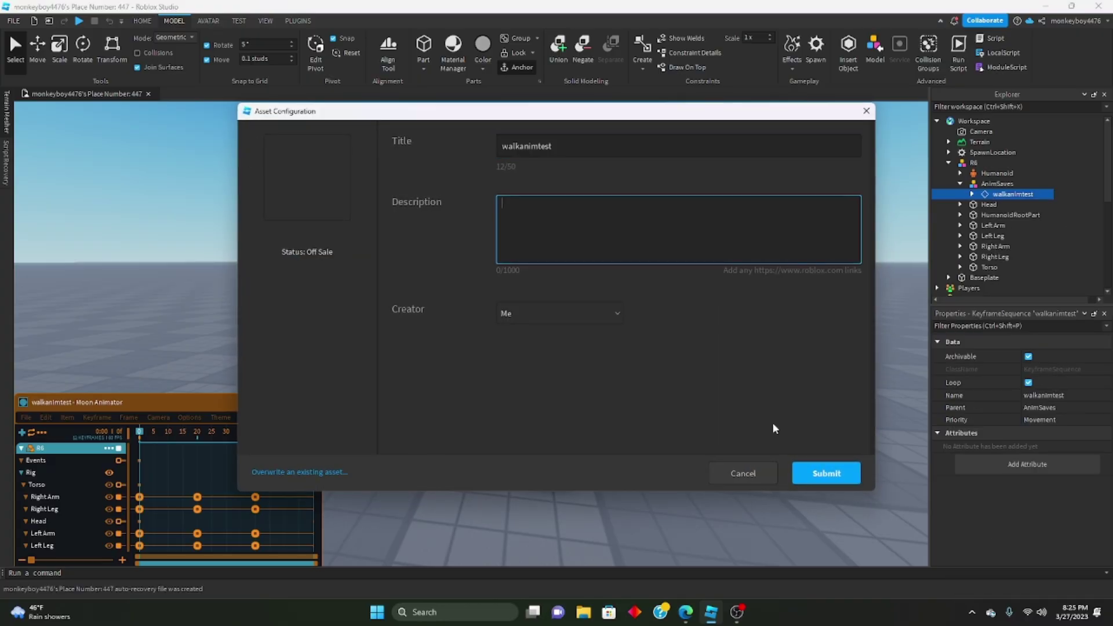
left_click(818, 470)
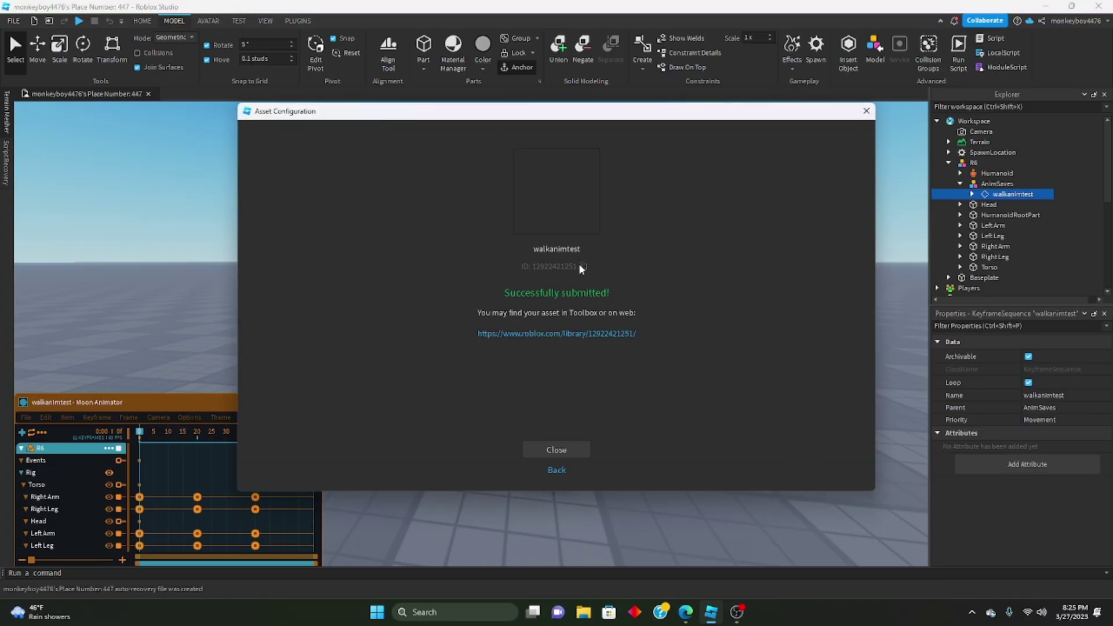
left_click(548, 450)
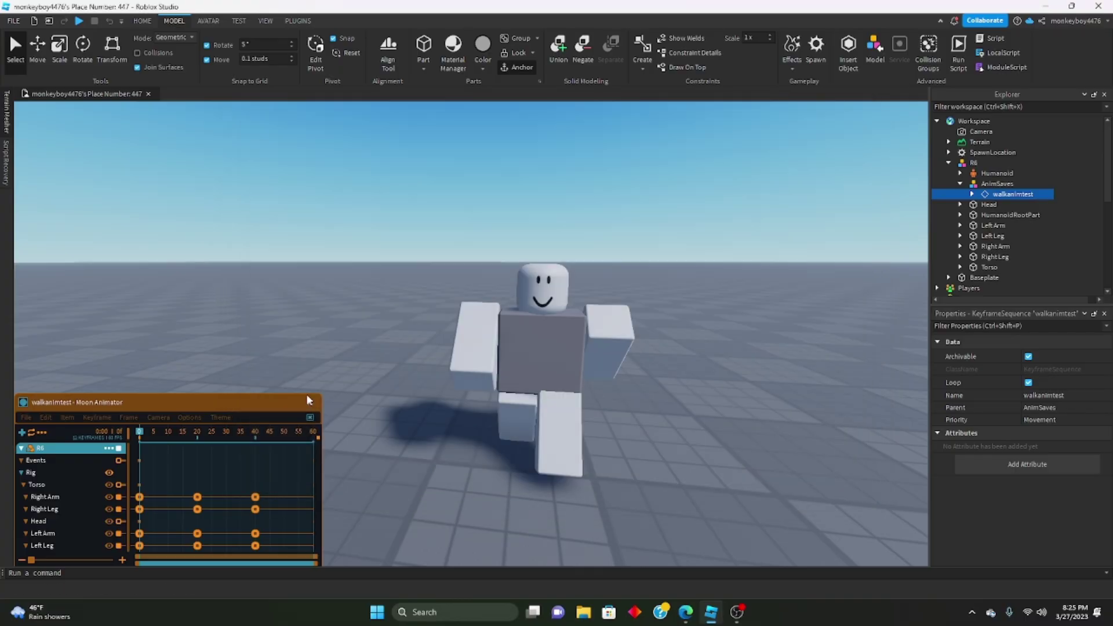
Step: Close Moon Animator and insert an Animation object into Workspace
left_click(311, 404)
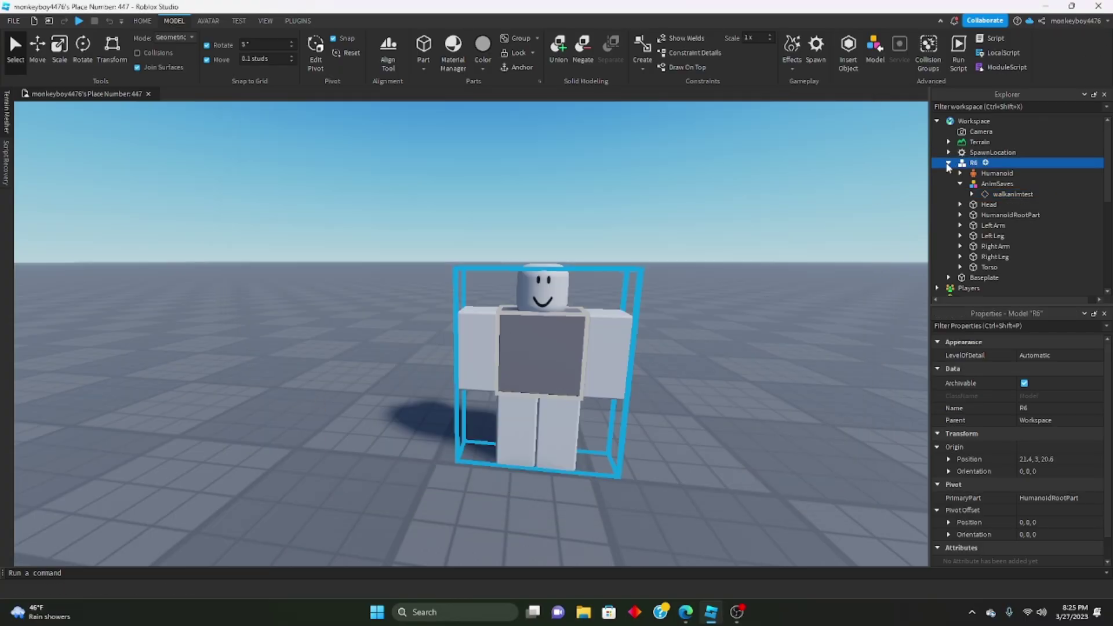
left_click(949, 164)
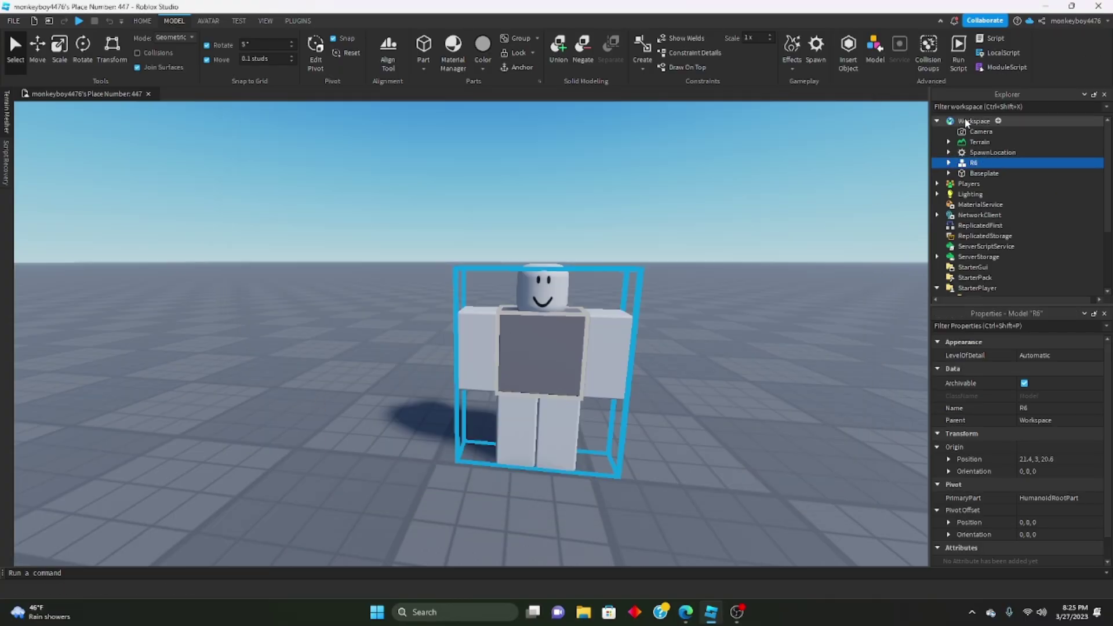
right_click(966, 119)
left_click(999, 397)
type("a")
left_click(957, 166)
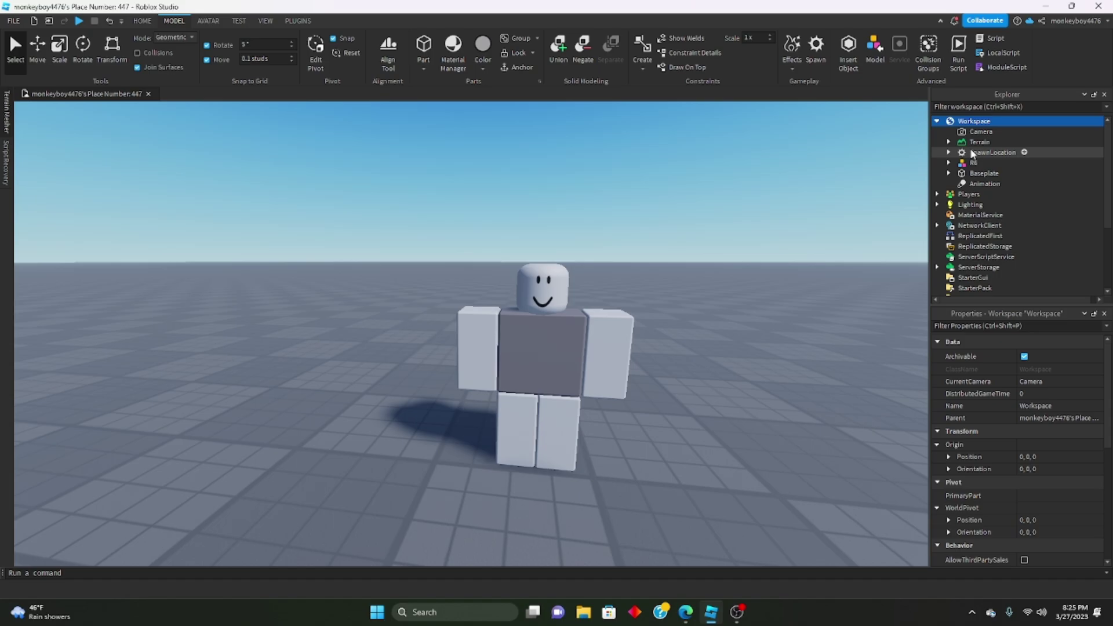
left_click(985, 183)
left_click(1062, 370)
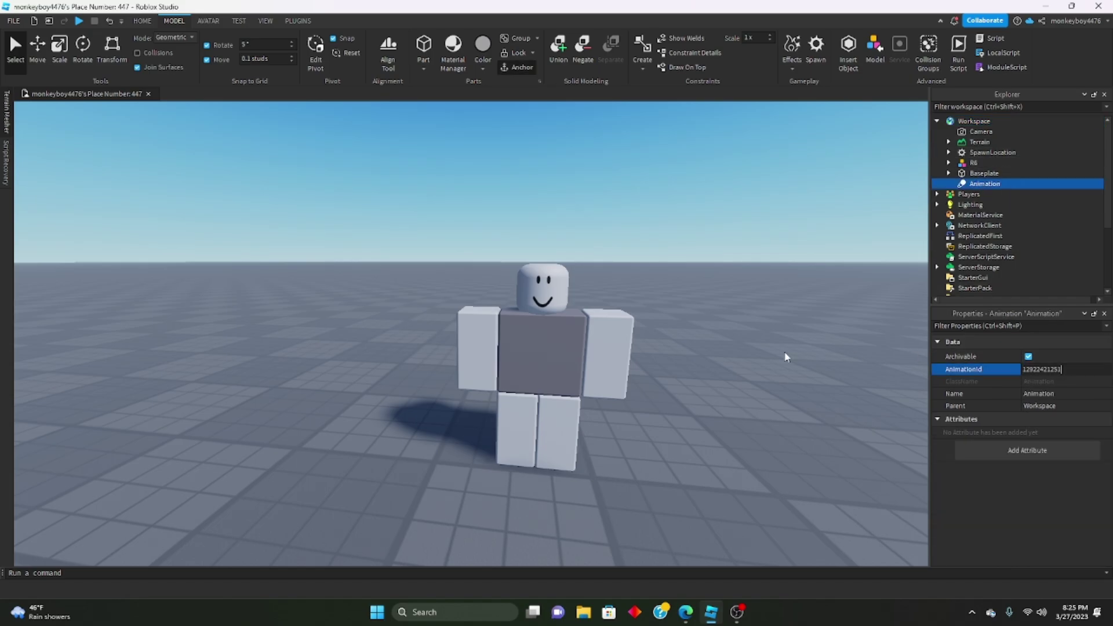
key("Return")
Step: Start a playtest and walk the avatar around the baseplate in several directions
left_click(79, 22)
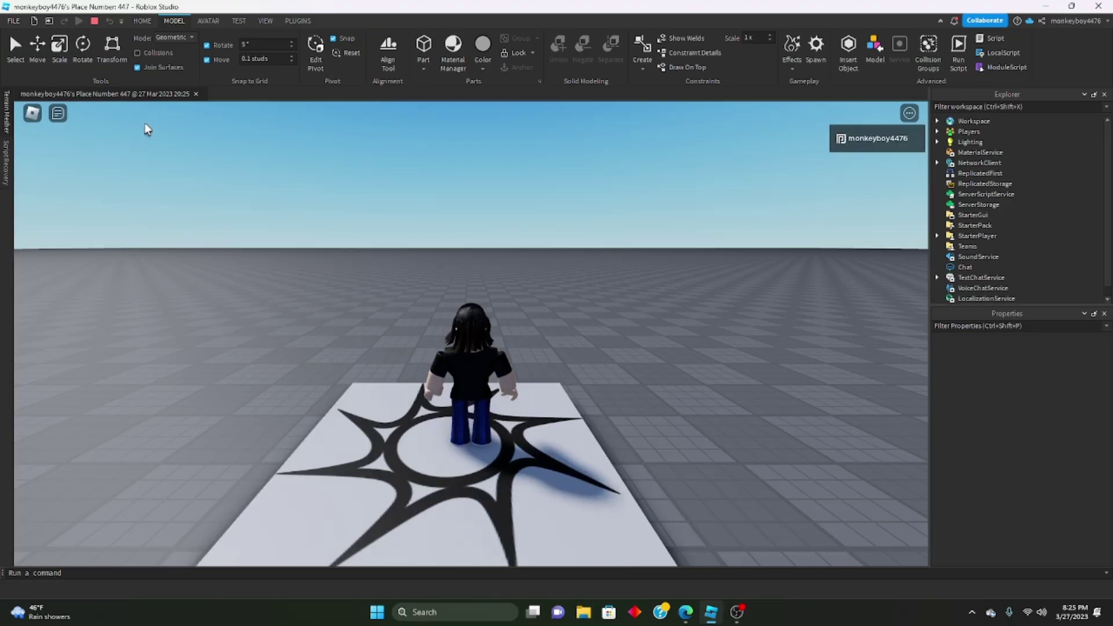
right_click_drag(553, 341, 552, 341)
key("w")
key("d")
key("s")
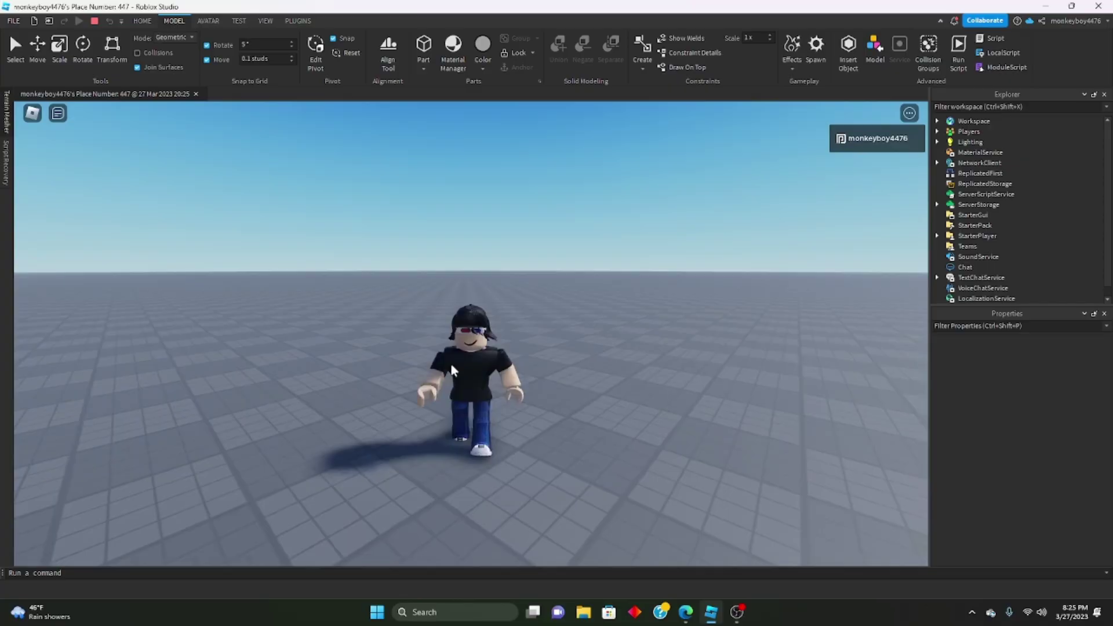
key("a")
Step: Copy the Animate script from the player's character model in Workspace and stop the playtest
left_click(937, 121)
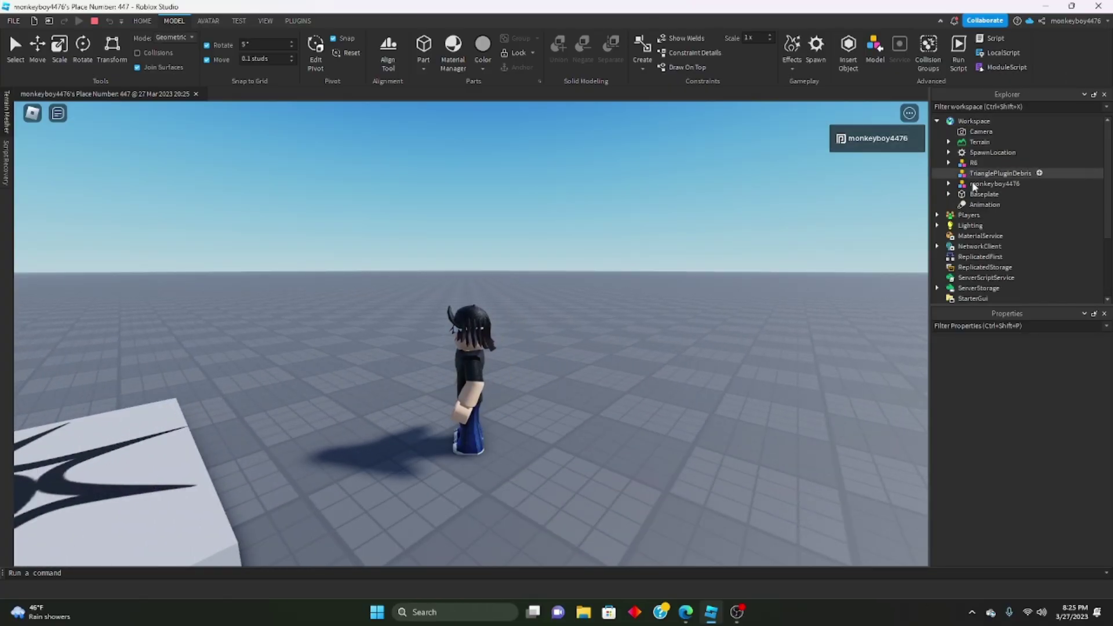
double_click(974, 184)
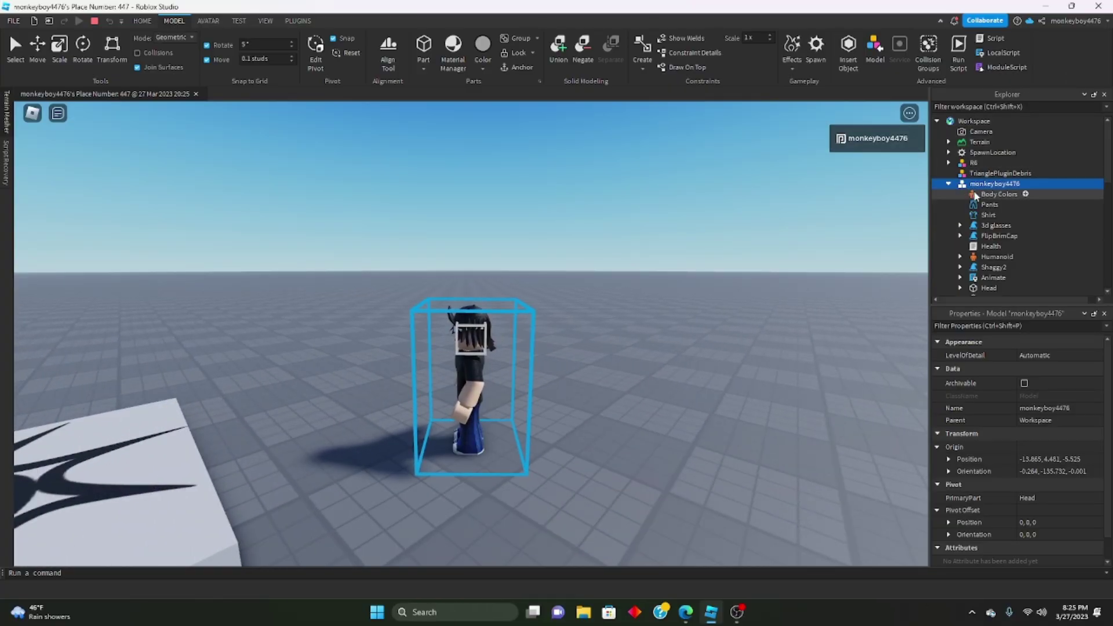
scroll(977, 200, "down", 2)
left_click(988, 220)
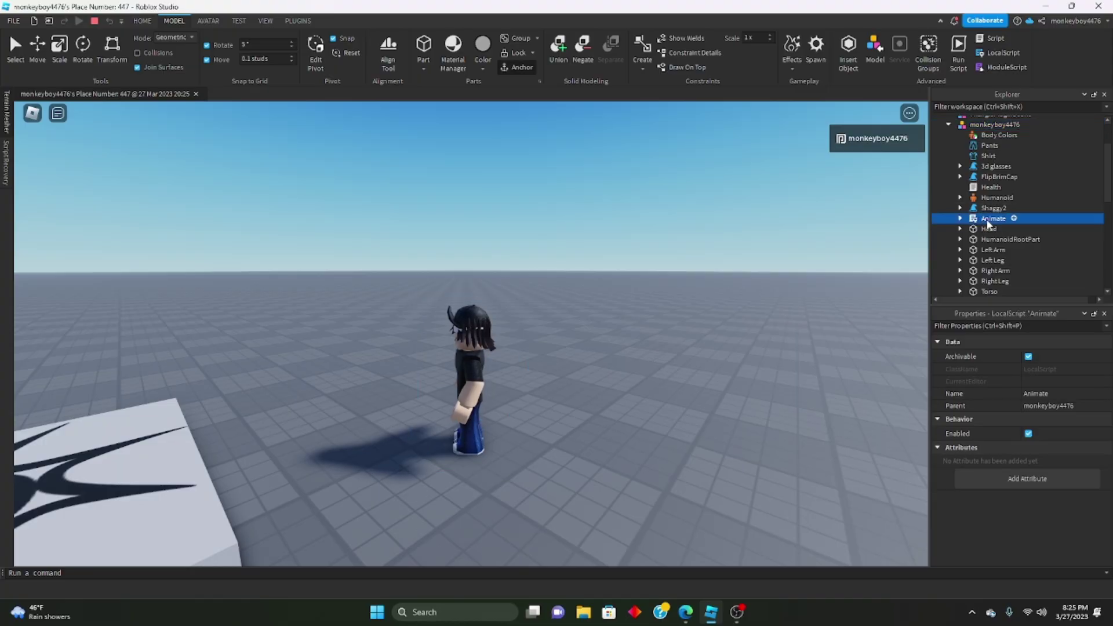
right_click(988, 225)
left_click(982, 51)
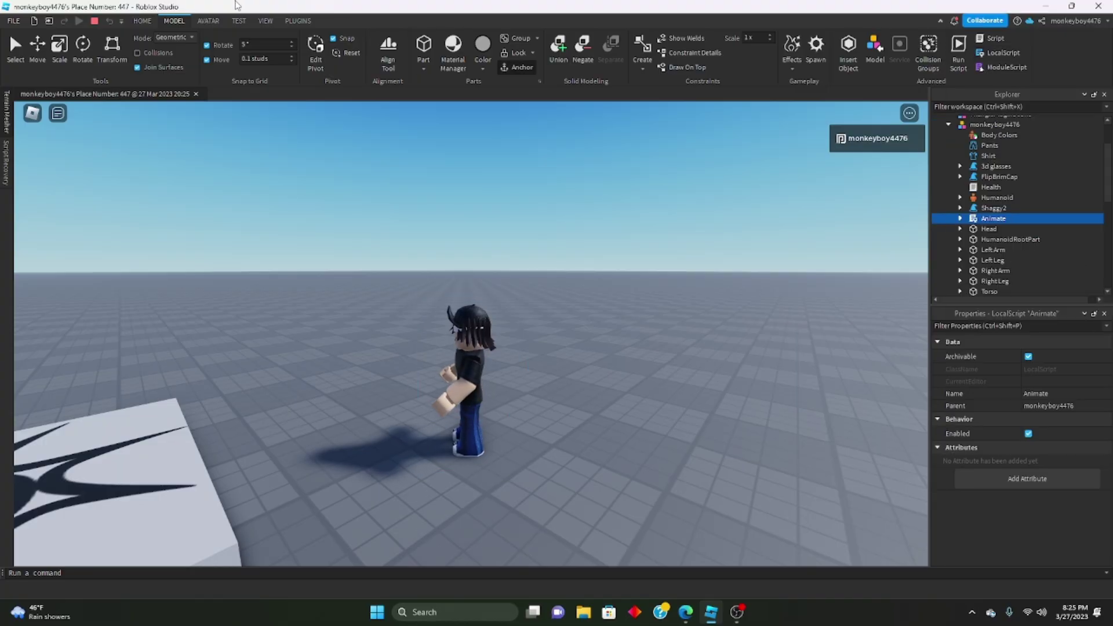
left_click(93, 22)
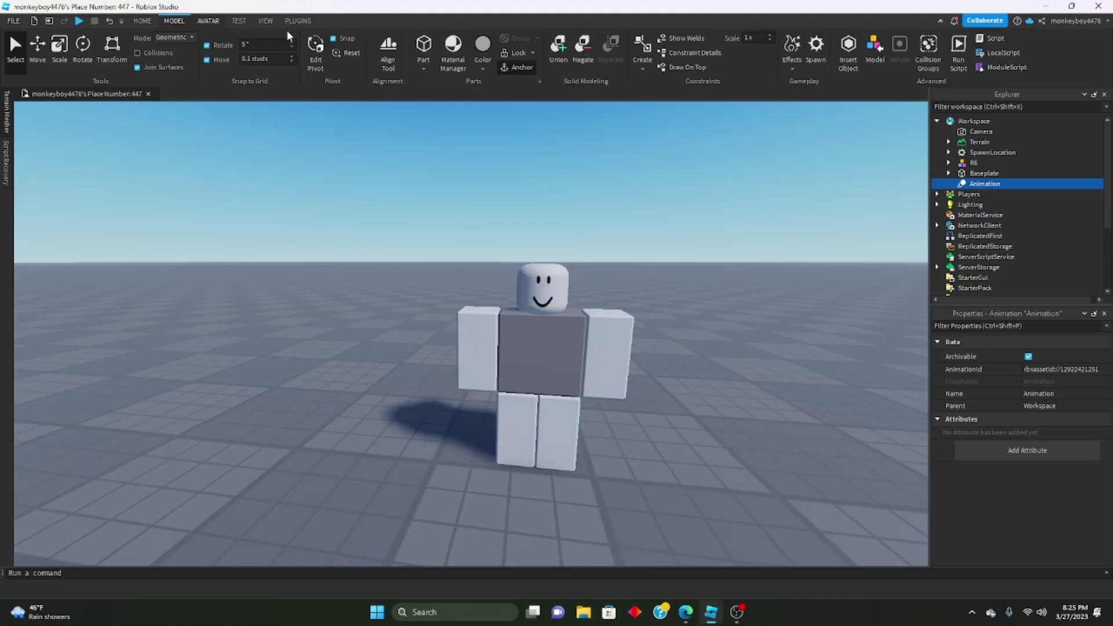
scroll(926, 176, "down", 5)
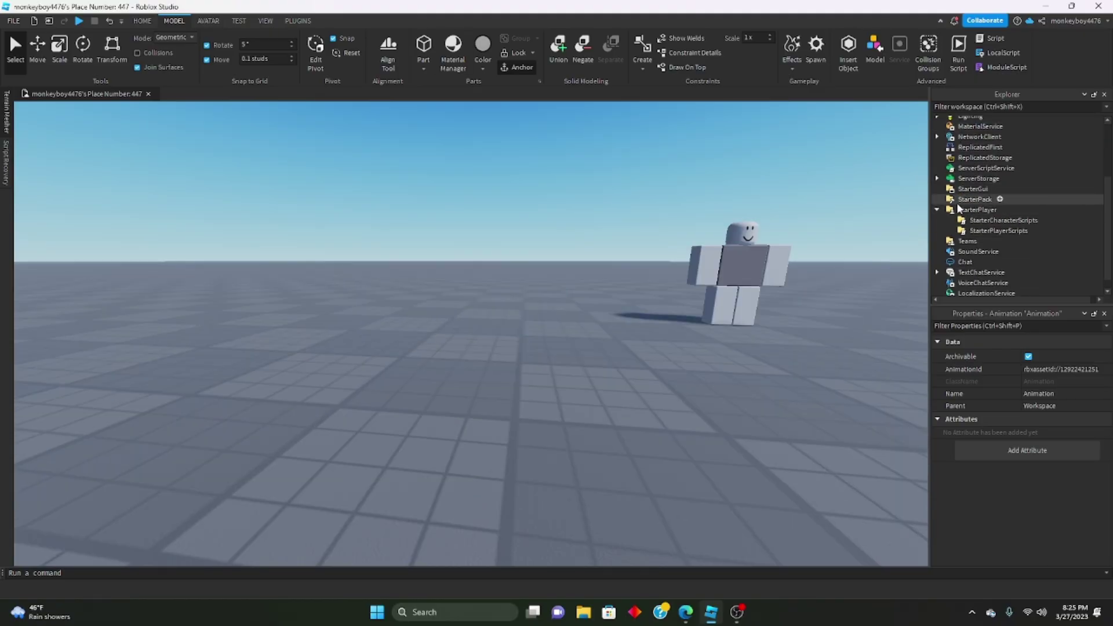
Step: Paste the copied Animate script into StarterCharacterScripts under StarterPlayer
scroll(951, 206, "up", 1)
left_click(977, 236)
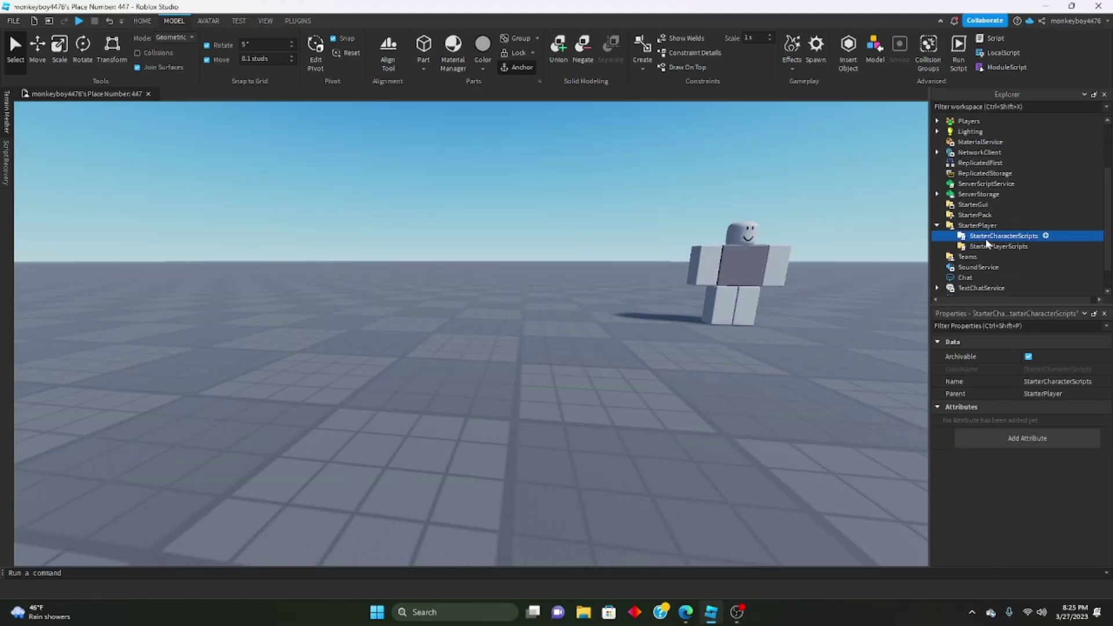
right_click(986, 238)
left_click(976, 266)
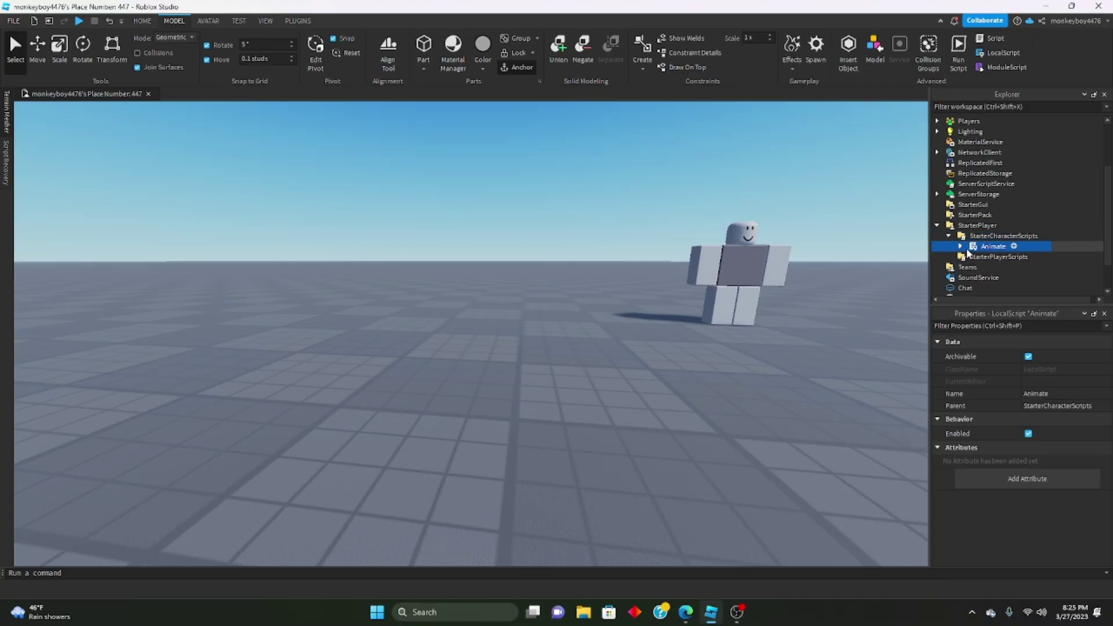
Step: Copy the AnimationId of the Animation object in Workspace and delete that object
scroll(974, 232, "up", 3)
left_click(984, 183)
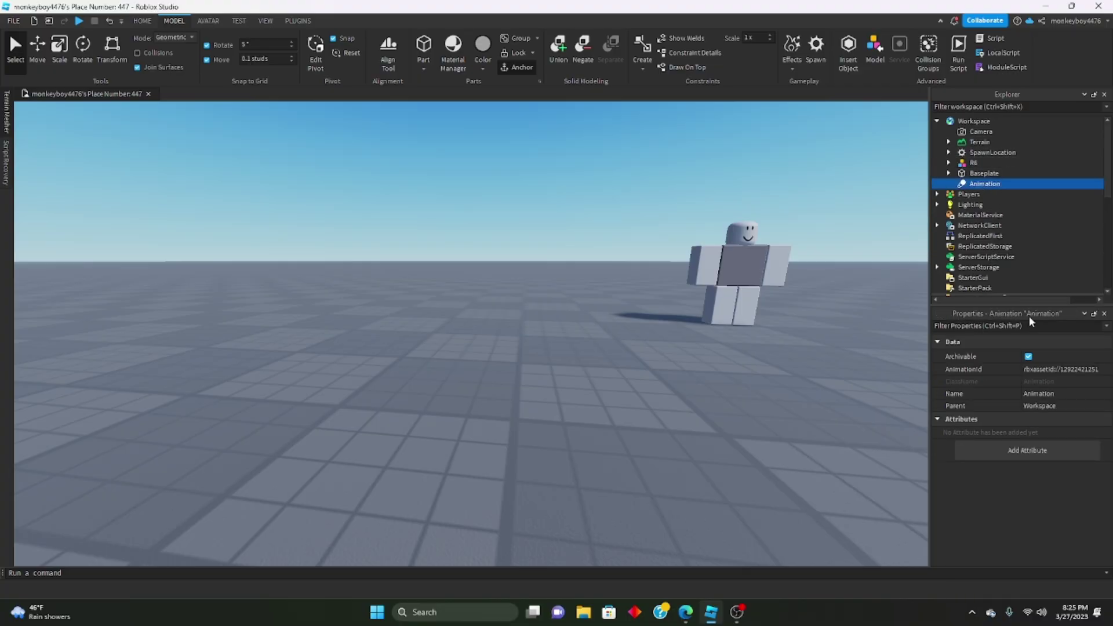
left_click(1083, 370)
key("ctrl+c")
left_click(976, 175)
left_click(971, 185)
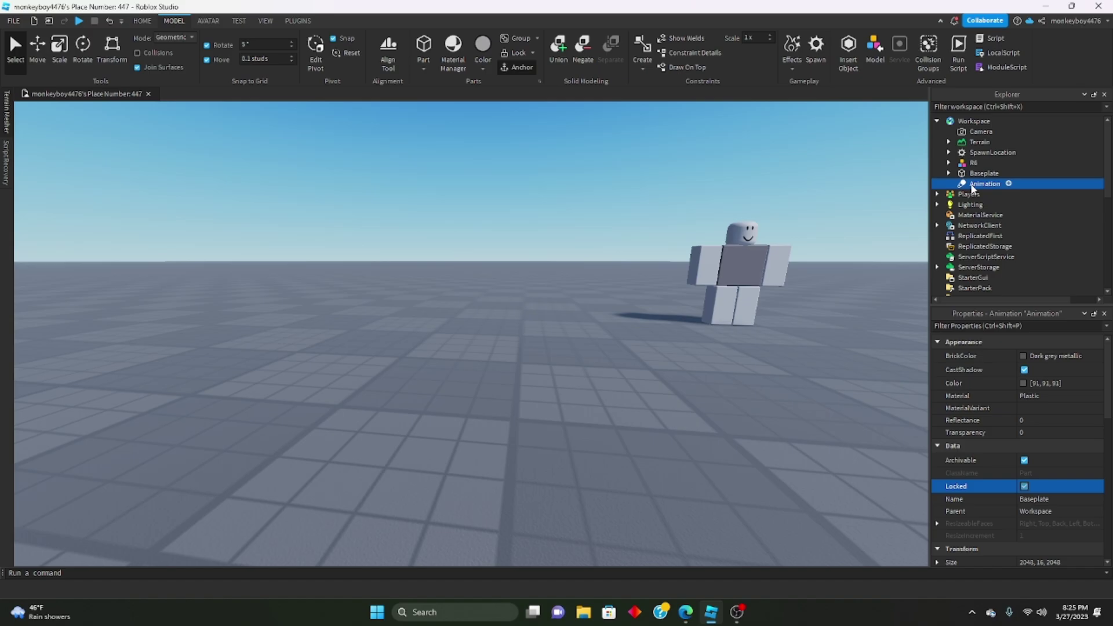
key("Delete")
scroll(982, 232, "down", 4)
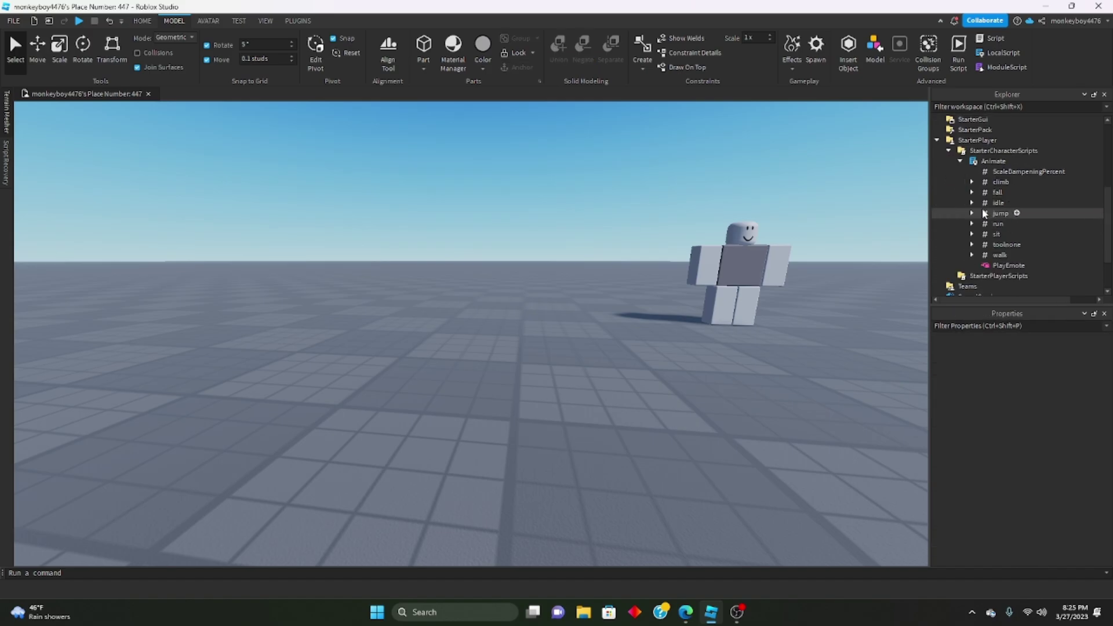
left_click(960, 160)
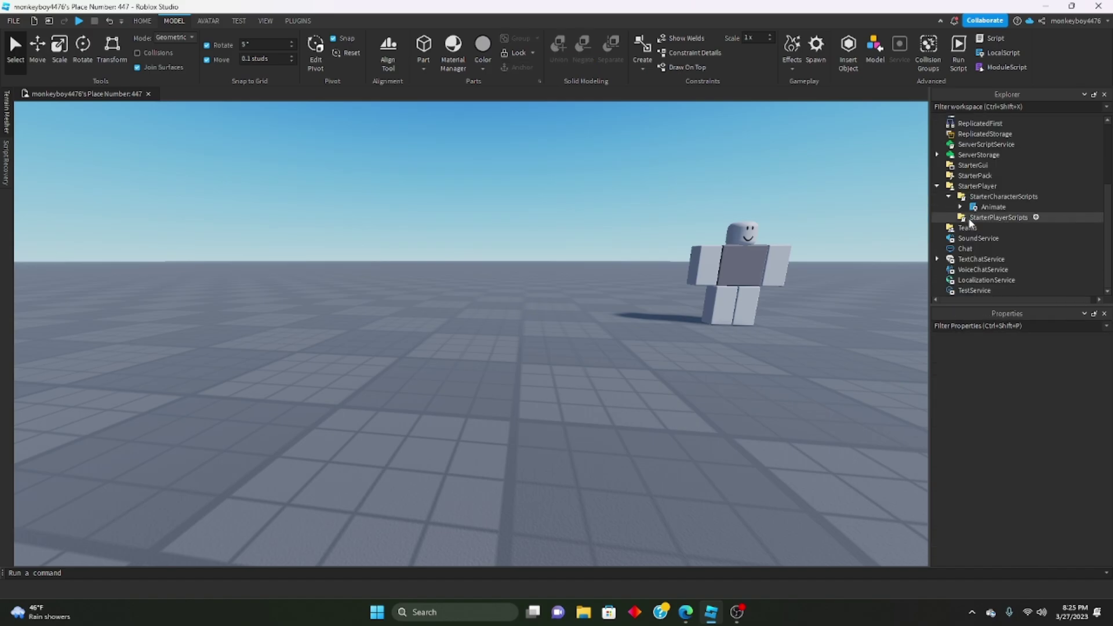
left_click(960, 207)
scroll(987, 210, "down", 3)
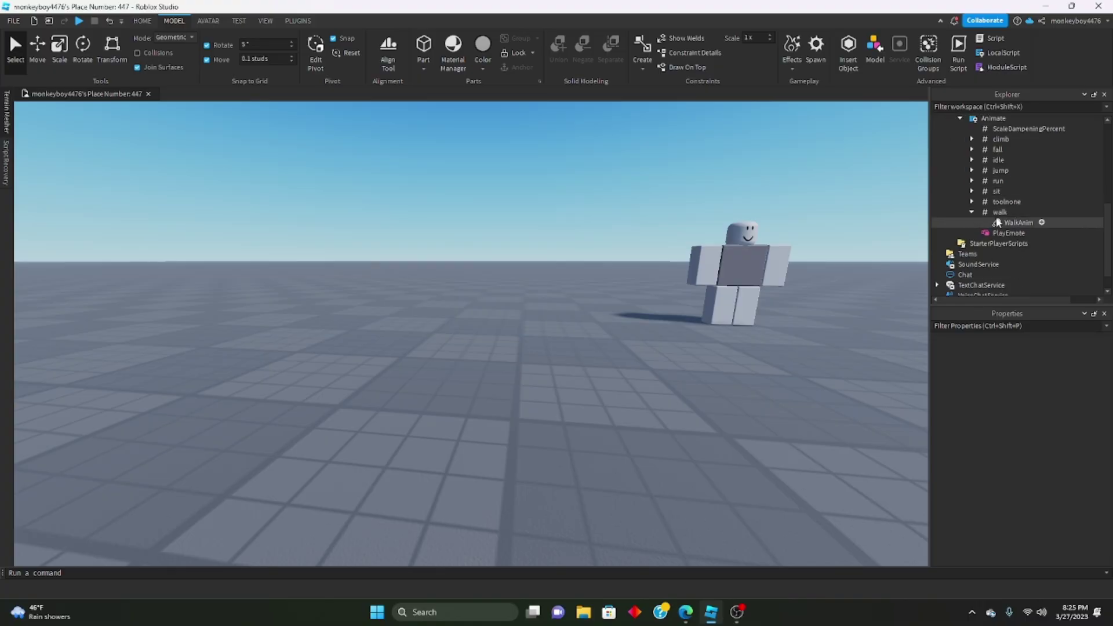
left_click(996, 222)
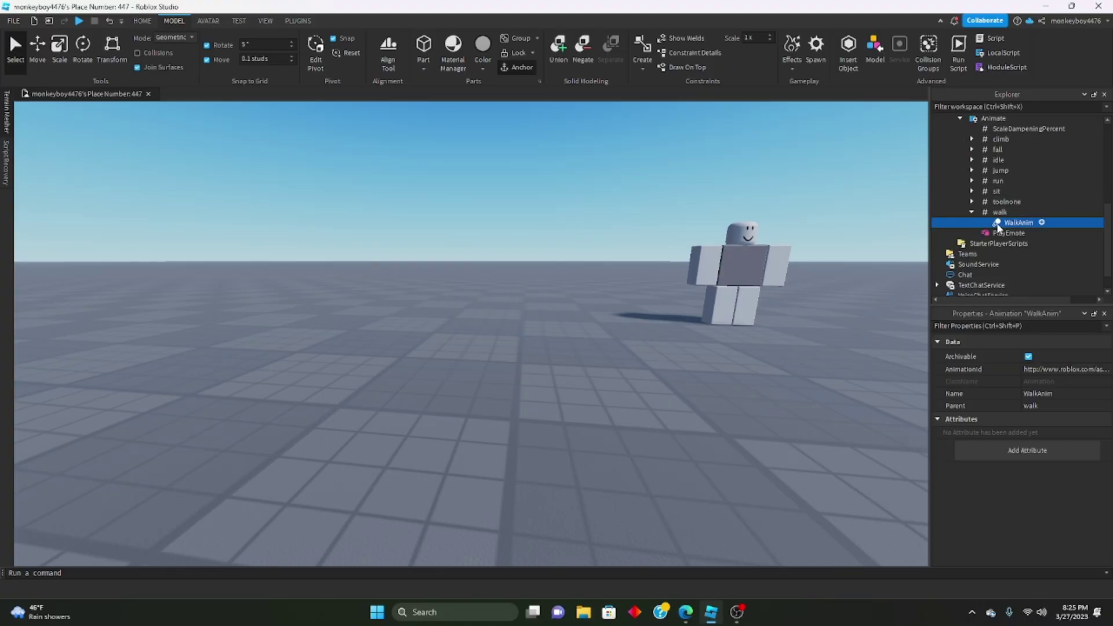
left_click_drag(1095, 370, 937, 371)
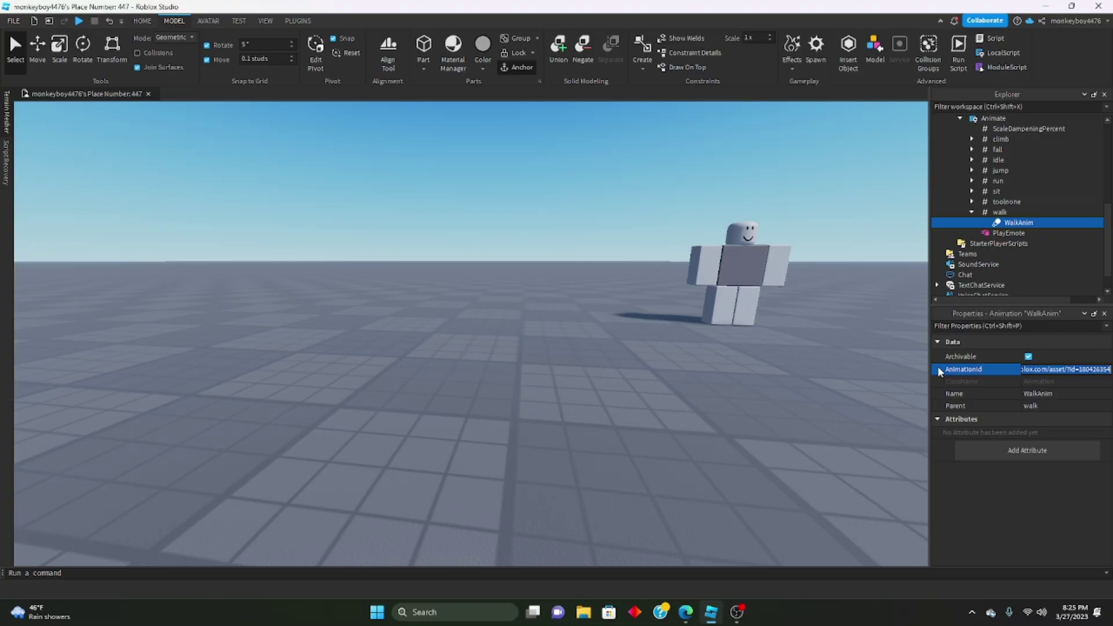
key("ctrl+v")
key("Return")
Step: Playtest the custom walk animation by walking the avatar in several directions, jumping and viewing it from different angles
left_click(85, 20)
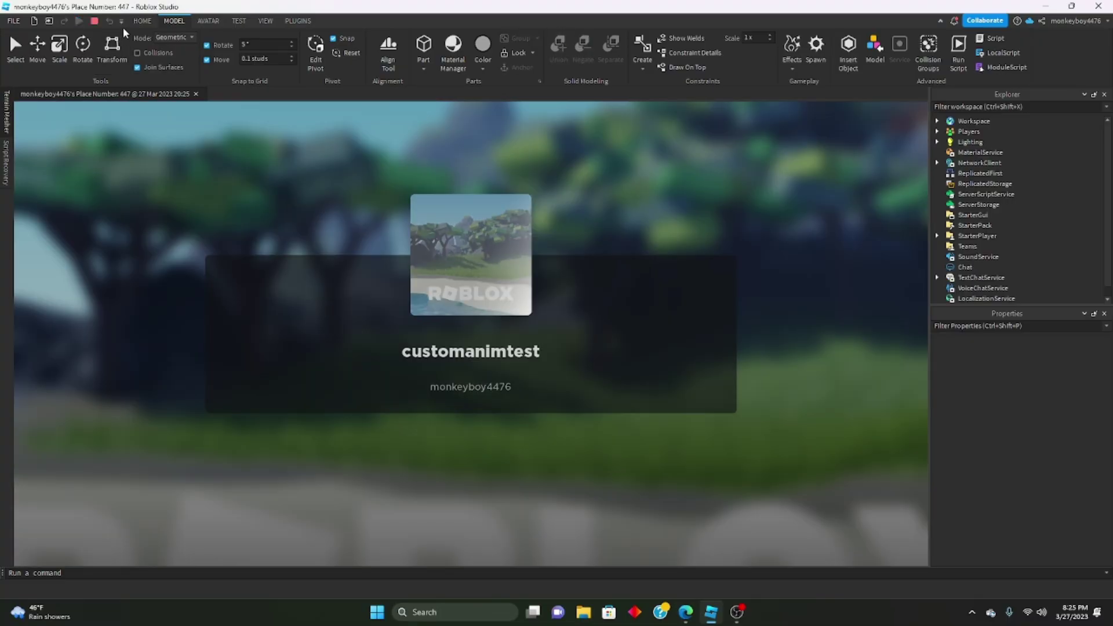
key("d")
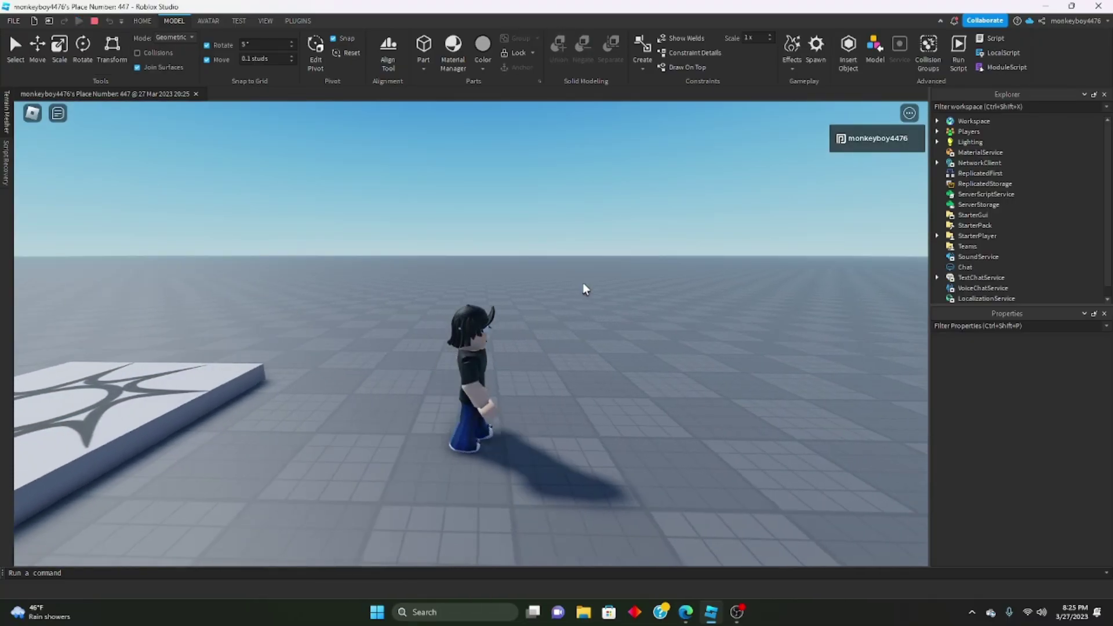
key("s")
key("a")
right_click_drag(582, 283, 583, 283)
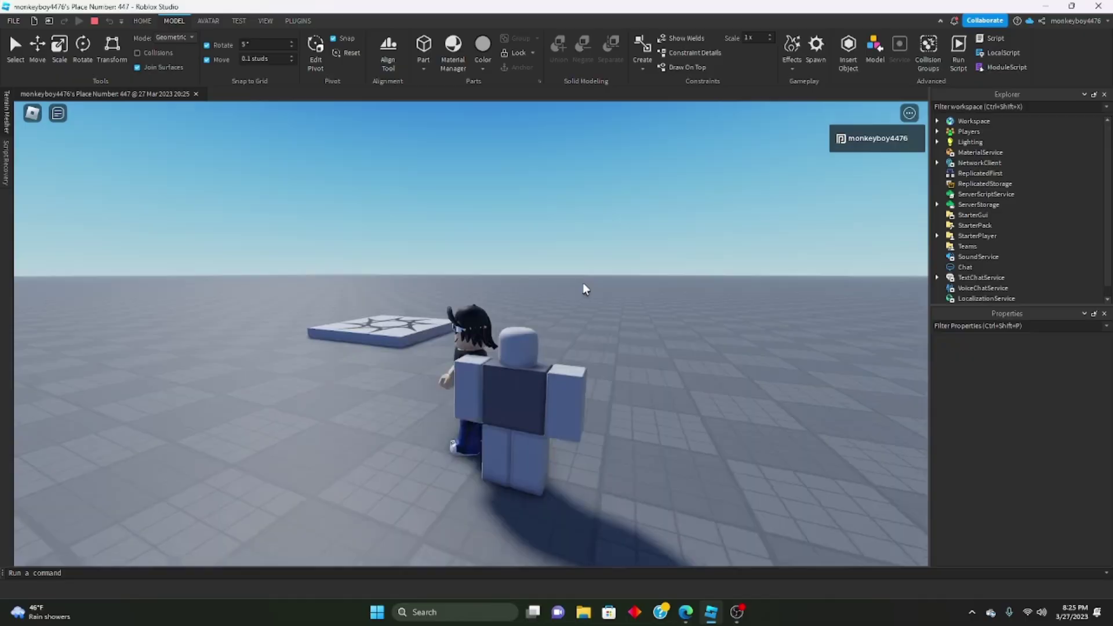
key("w")
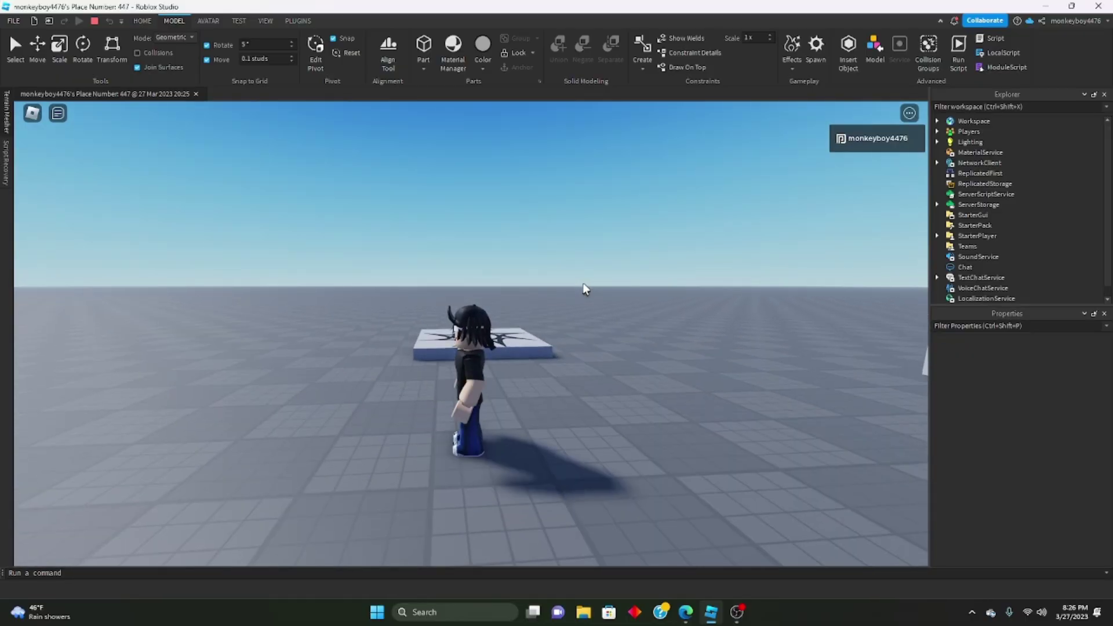
key("w")
key("space")
right_click_drag(511, 287, 511, 287)
key("a")
key("s")
key("d")
key("d")
Step: Set StarterPlayer's CharacterWalkSpeed to 13
scroll(512, 287, "down", 4)
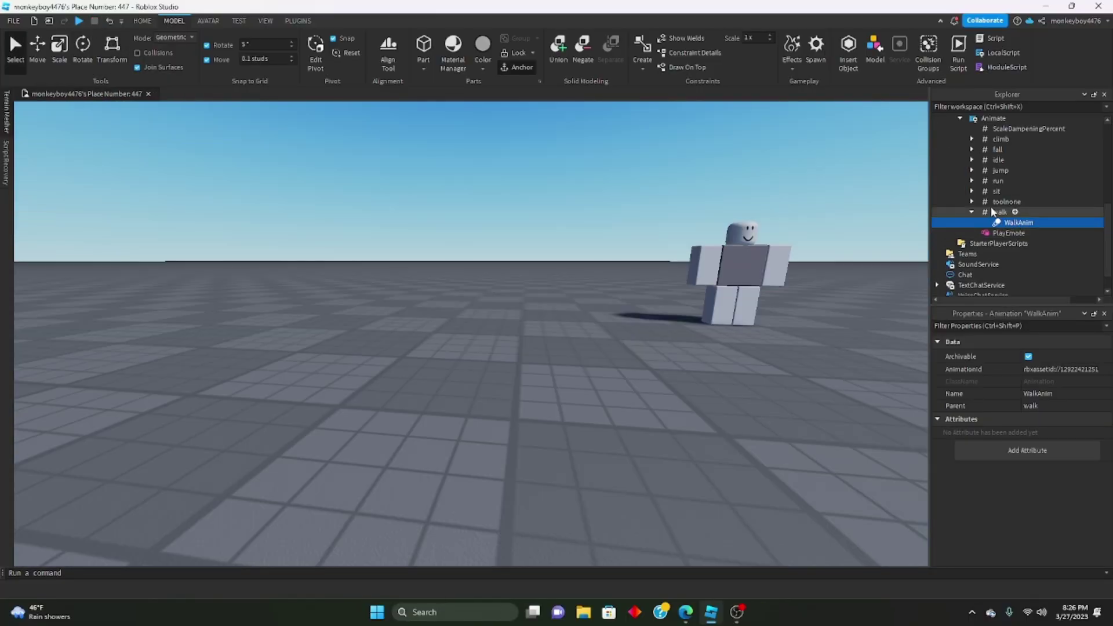
scroll(986, 189, "up", 2)
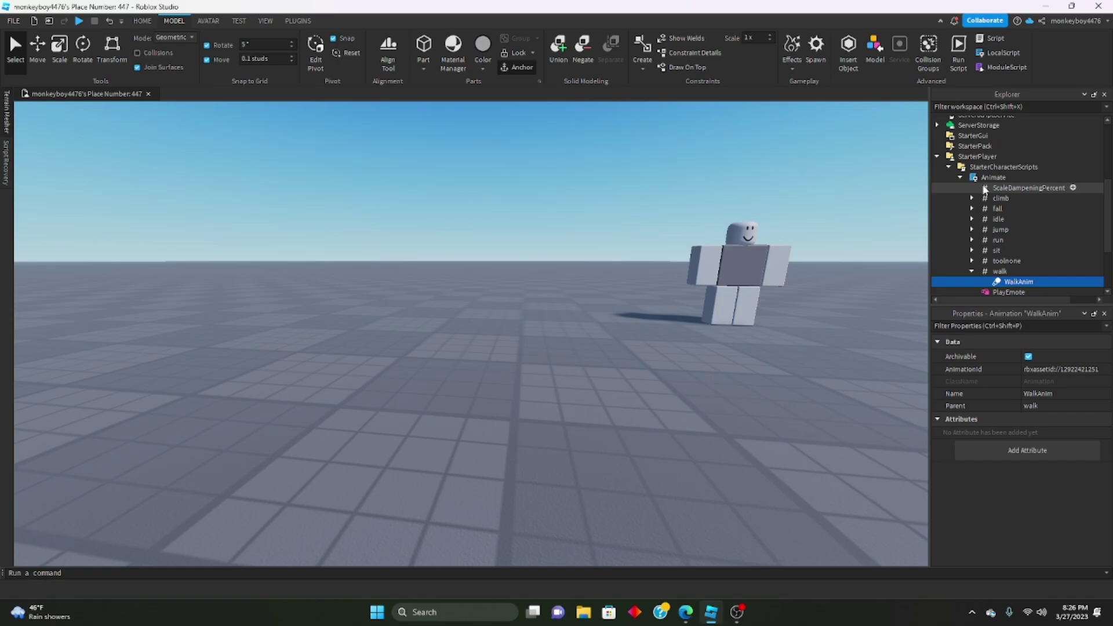
left_click(977, 157)
scroll(1039, 478, "down", 3)
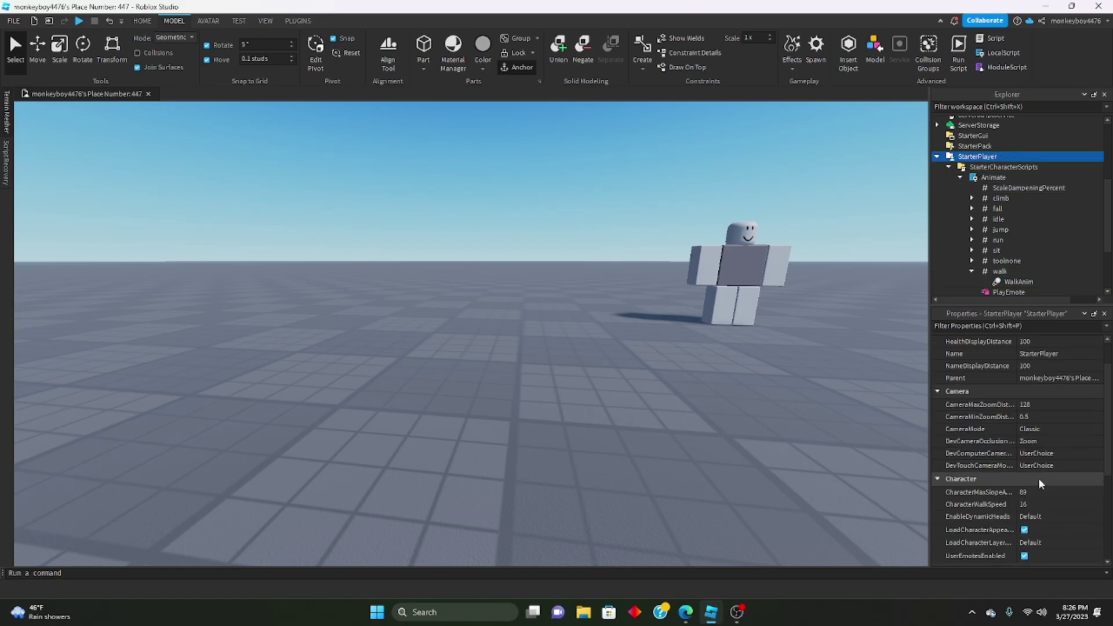
left_click(1032, 505)
type("13")
key("Return")
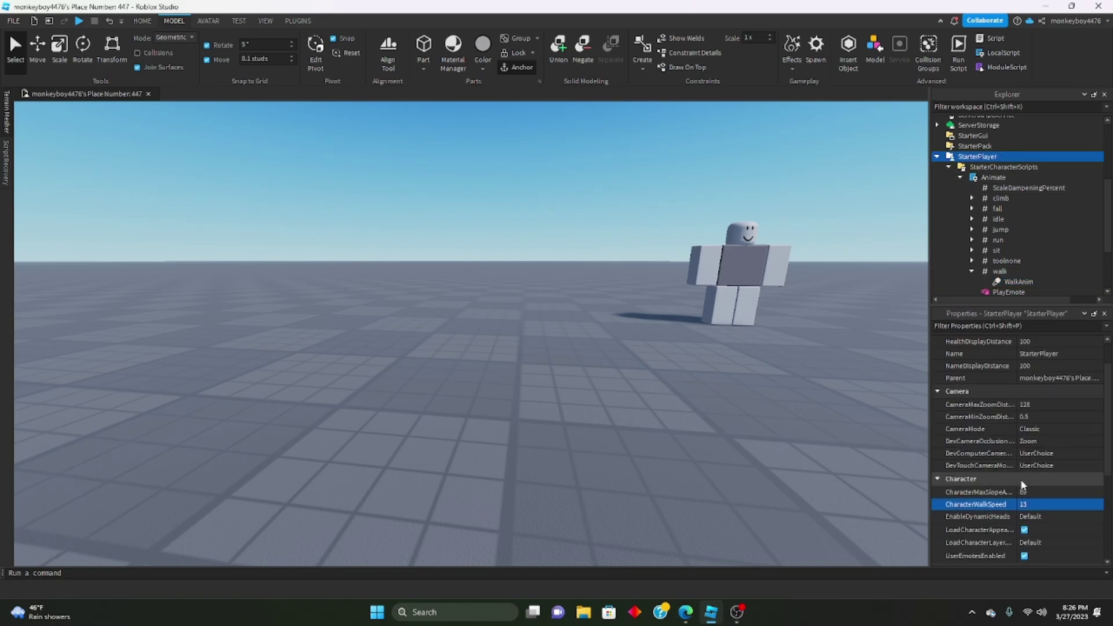
Step: Playtest the walk at the new speed, moving the avatar sideways and toward the camera, and stop the playtest
left_click(78, 20)
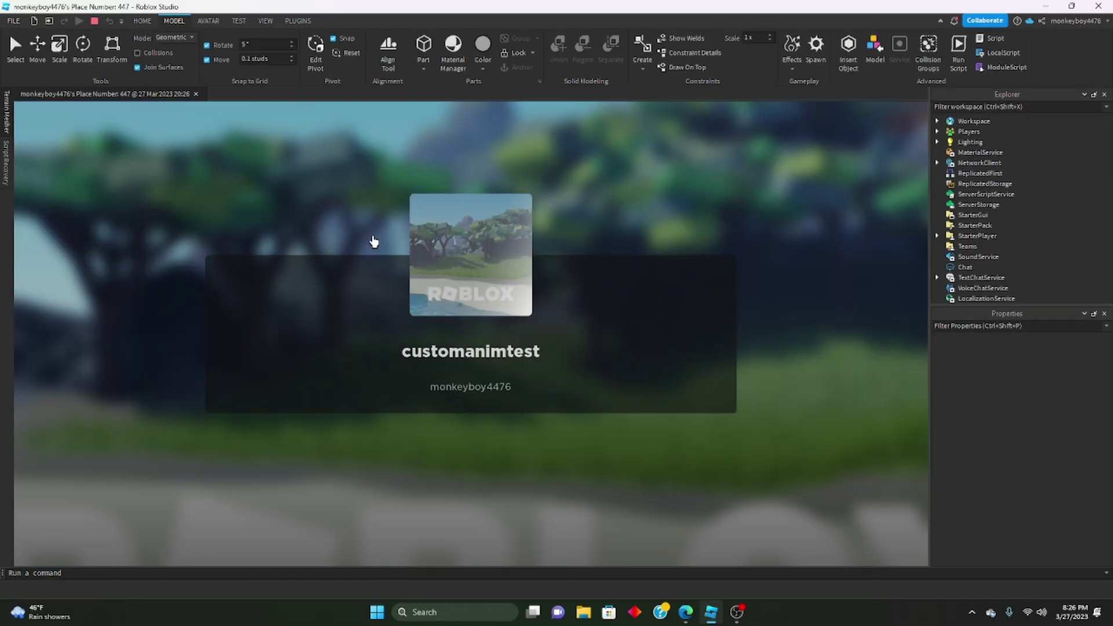
key("d")
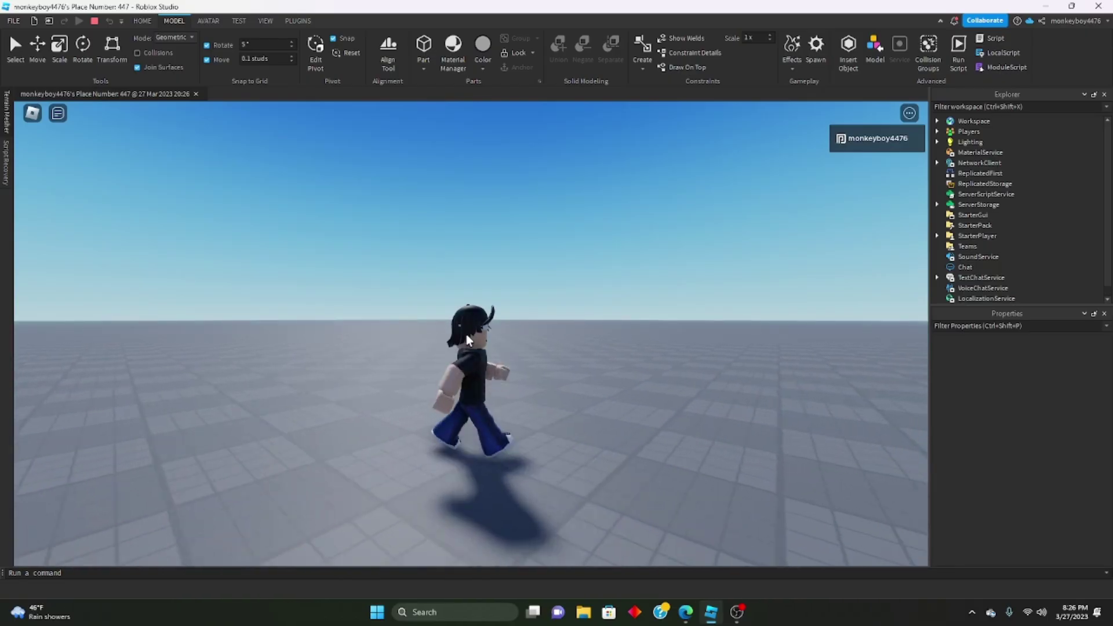
key("s")
key("a")
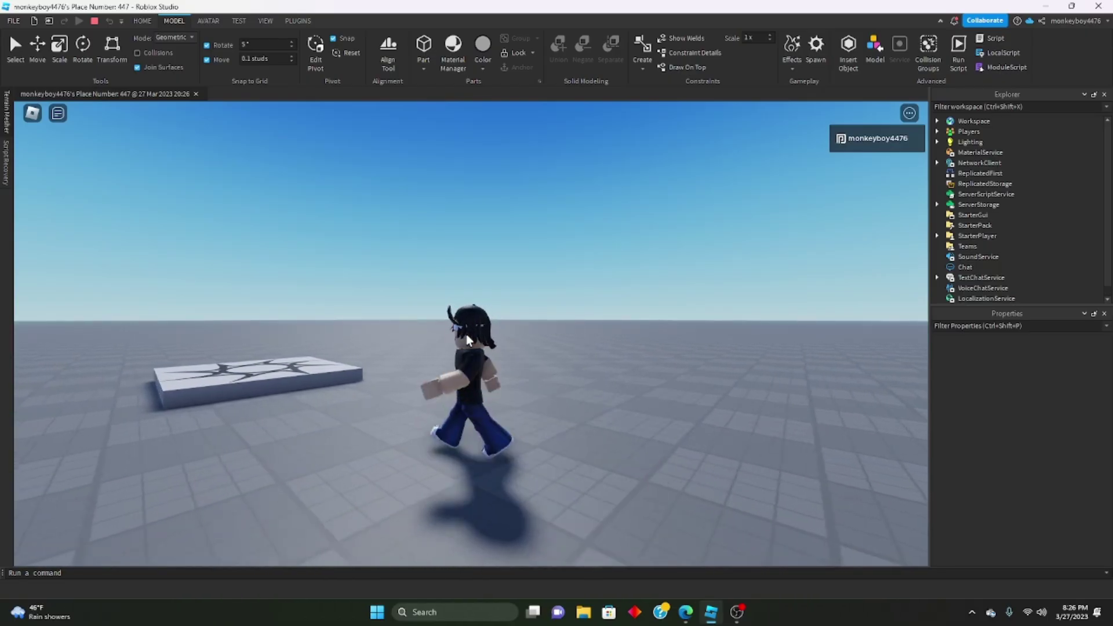
key("s")
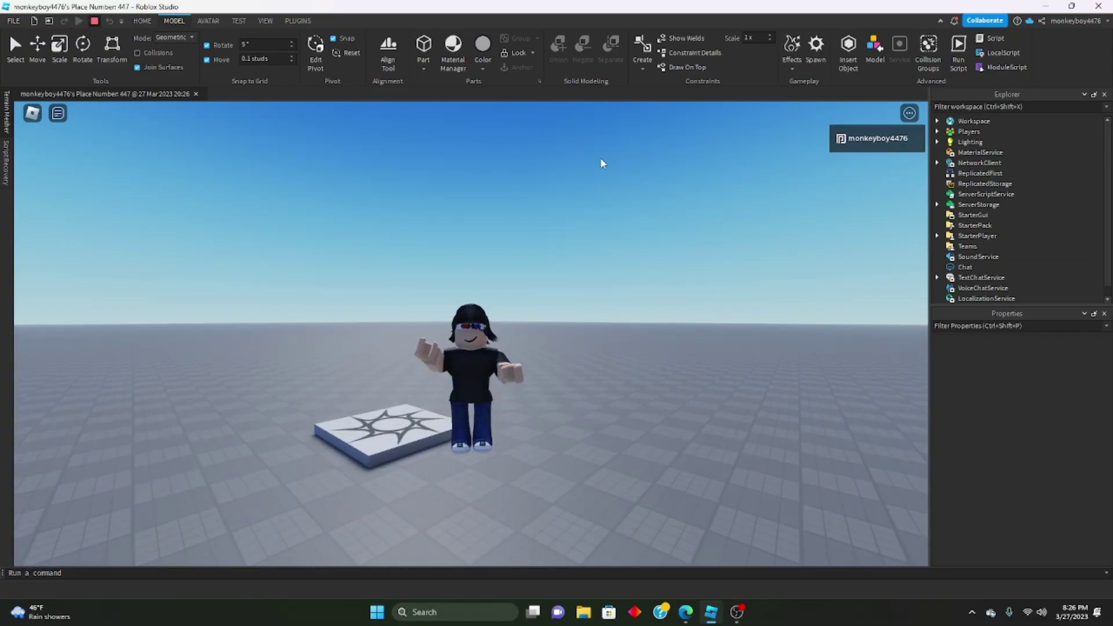
key("shift+F5")
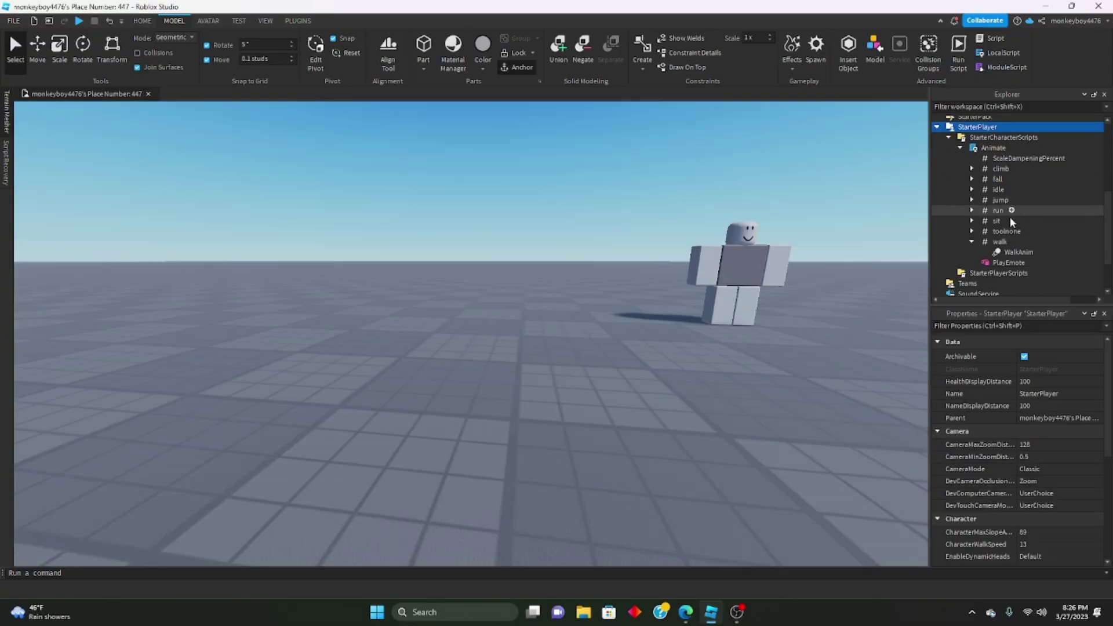
Step: Examine WalkAnim and the AnimationId of JumpAnim, inside the jump value, in the StarterCharacterScripts Animate script
left_click(1006, 252)
scroll(1003, 185, "up", 5)
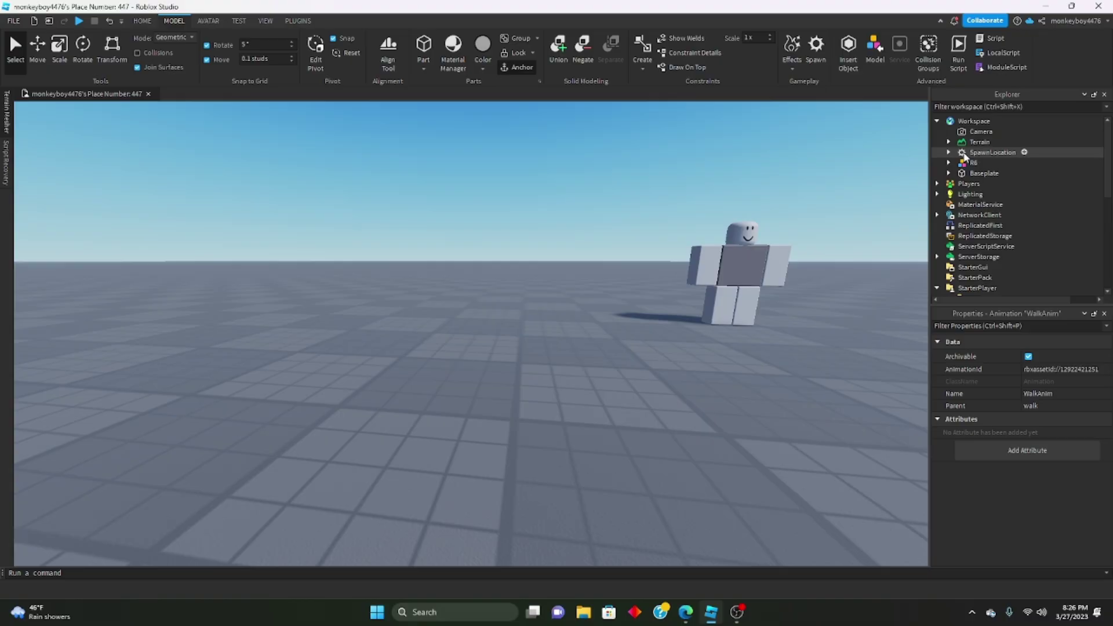
scroll(962, 152, "down", 5)
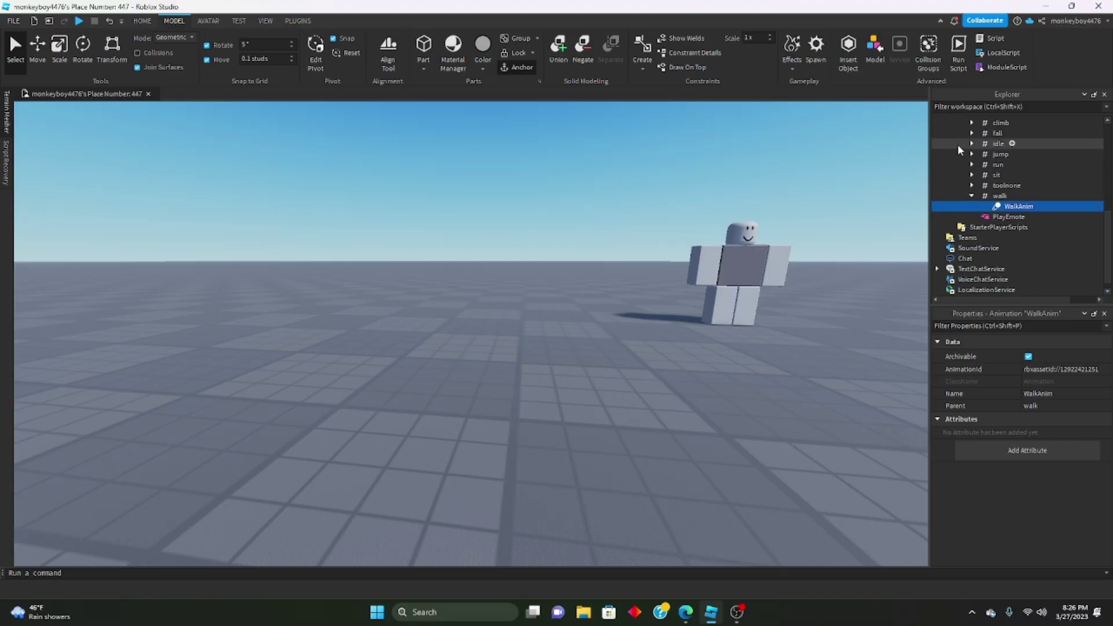
scroll(970, 148, "up", 4)
left_click(992, 273)
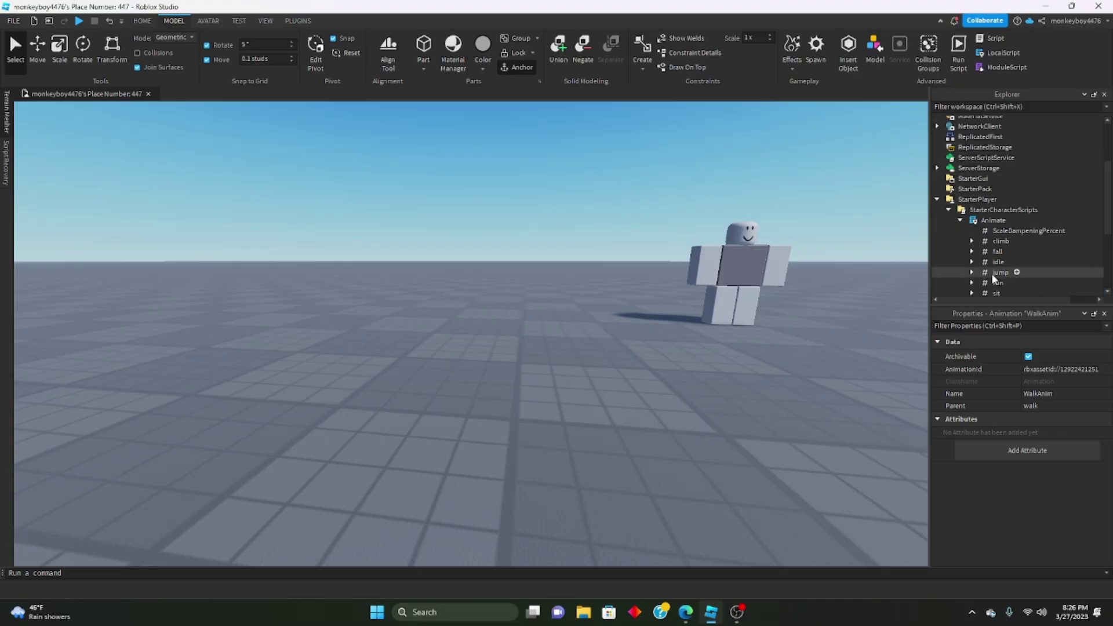
scroll(1001, 277, "down", 2)
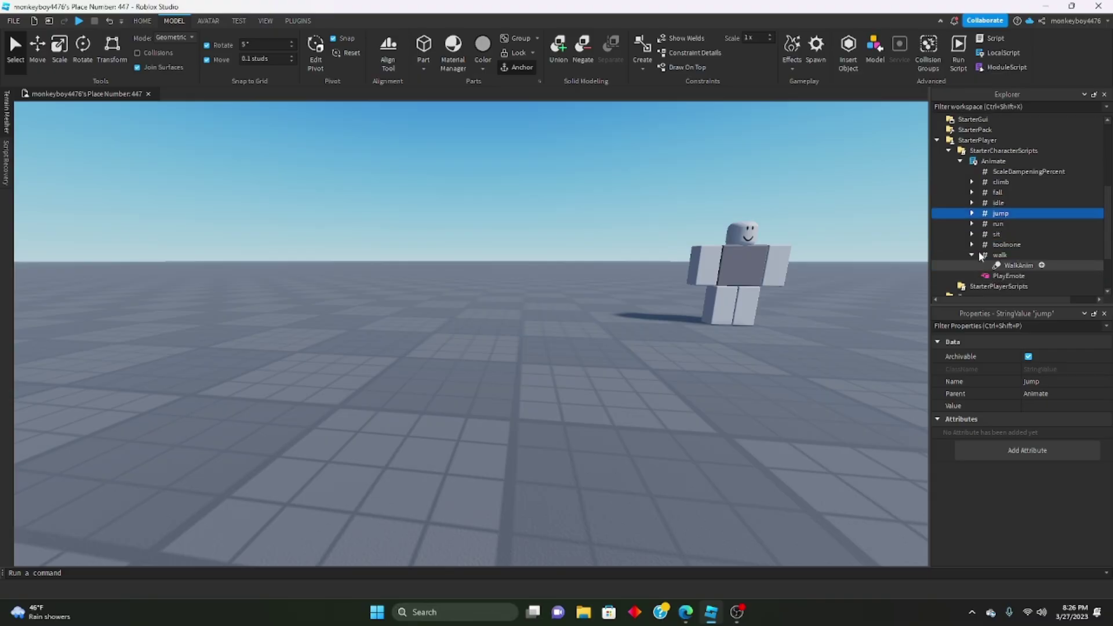
left_click(972, 213)
left_click(1000, 224)
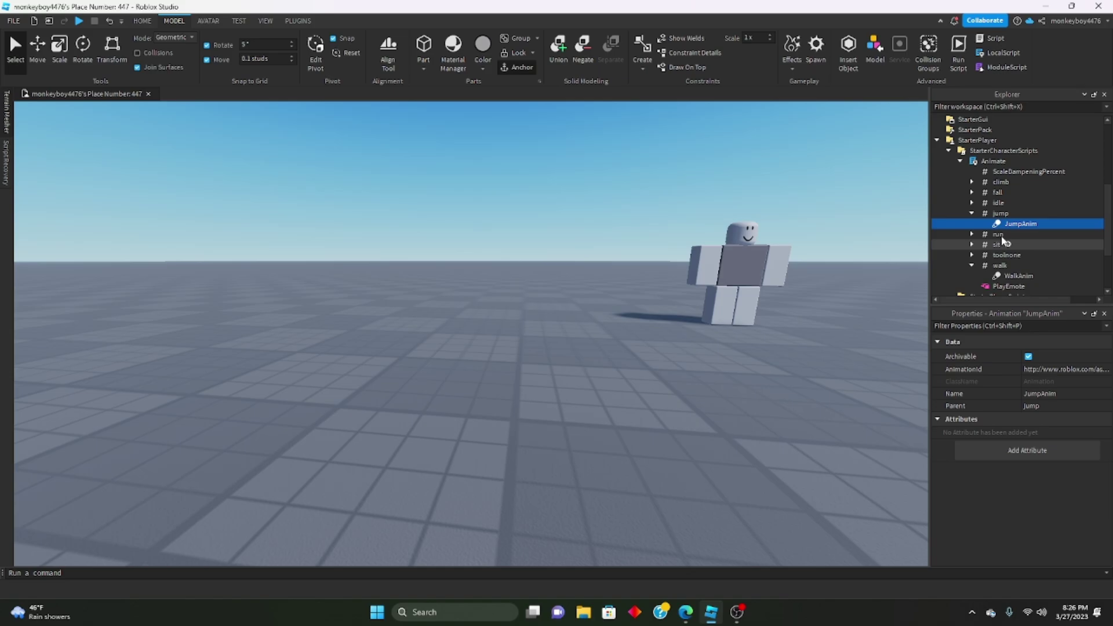
left_click(1038, 370)
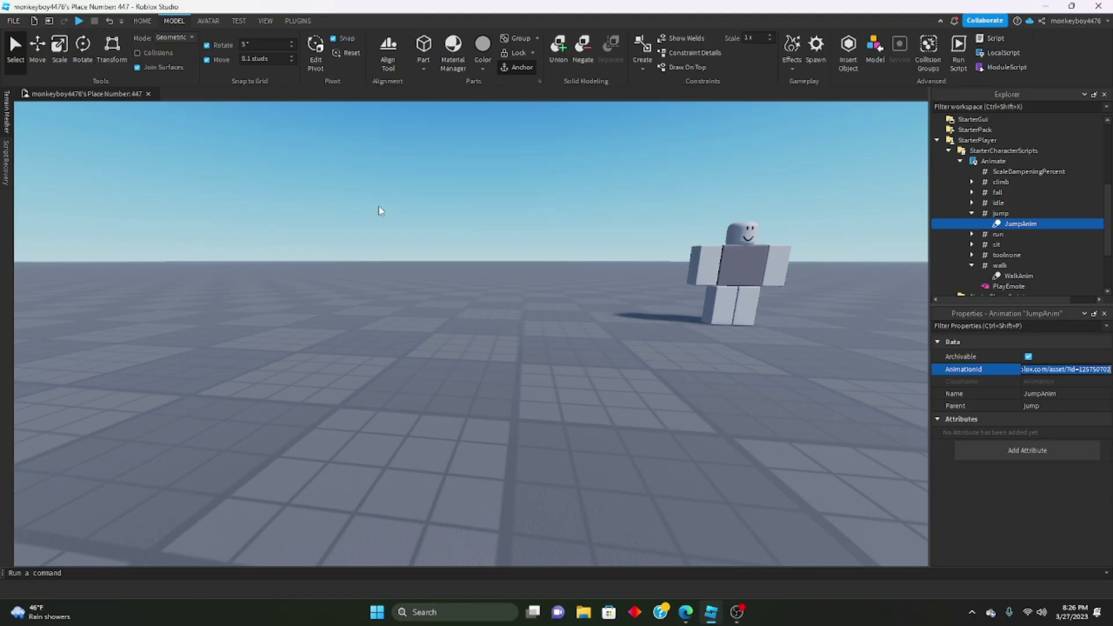
Step: Start another playtest, walk the avatar off the spawn pad while viewing it from the side, and stop the playtest
left_click(79, 21)
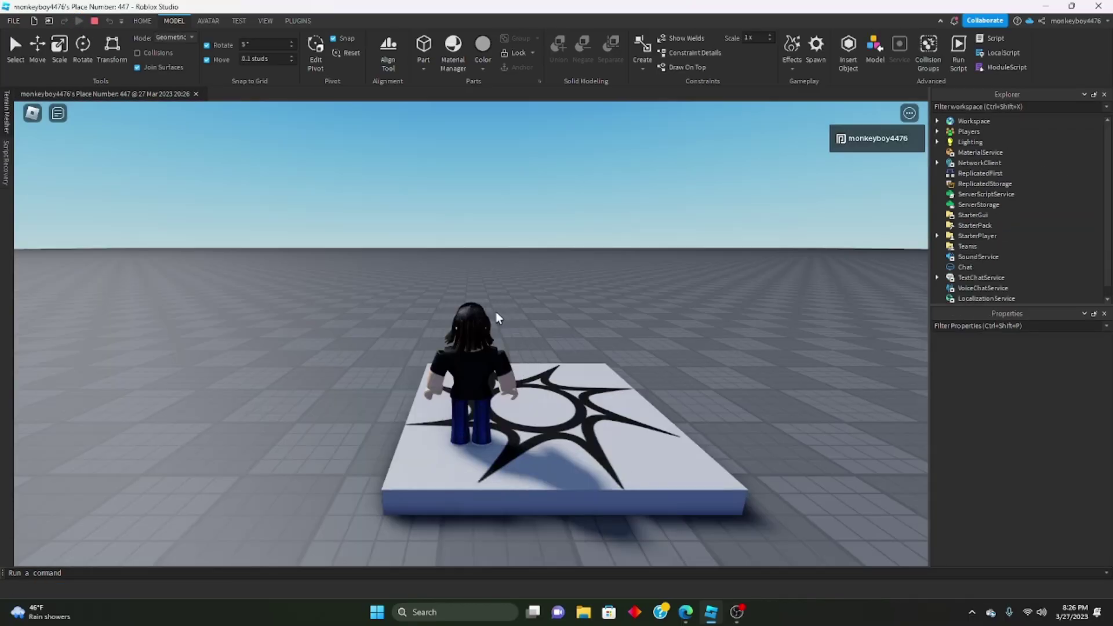
key("d")
right_click_drag(134, 155, 138, 154)
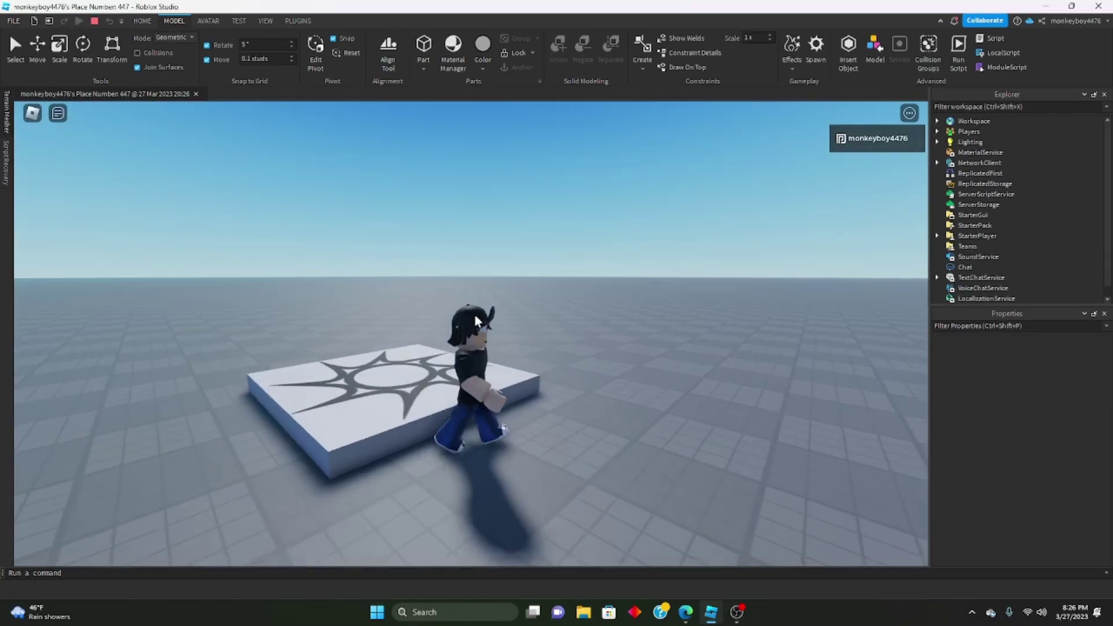
key("d")
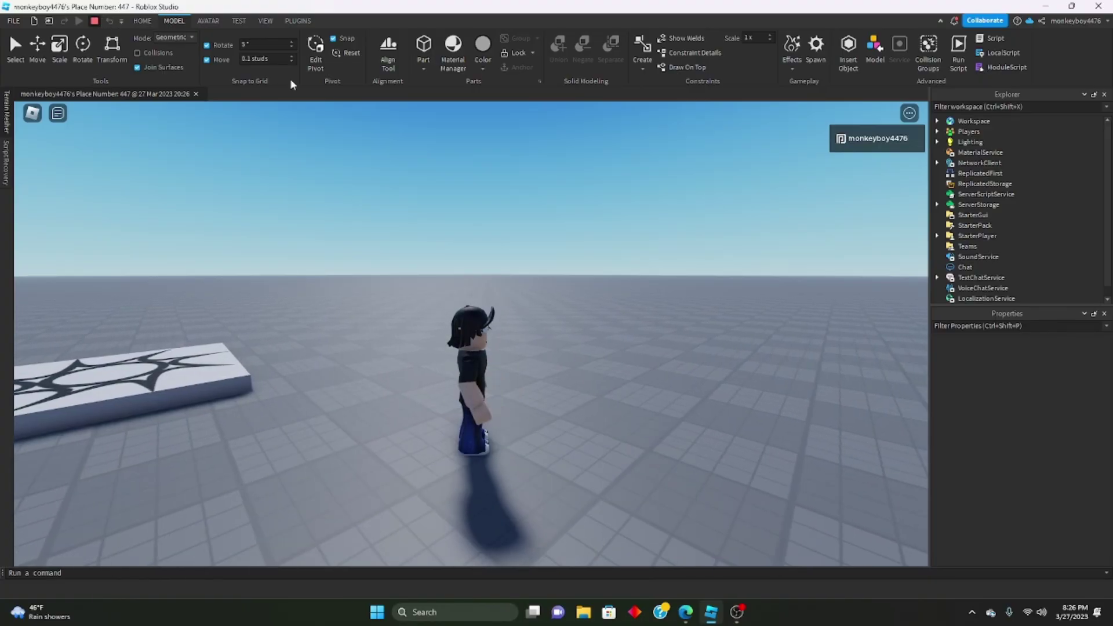
key("shift+F5")
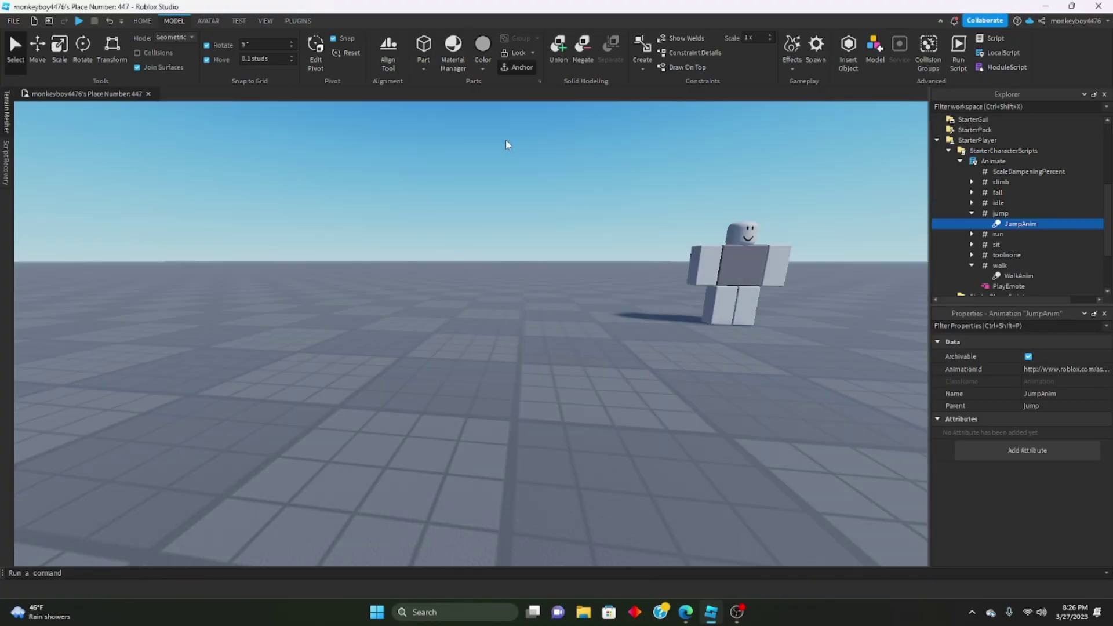